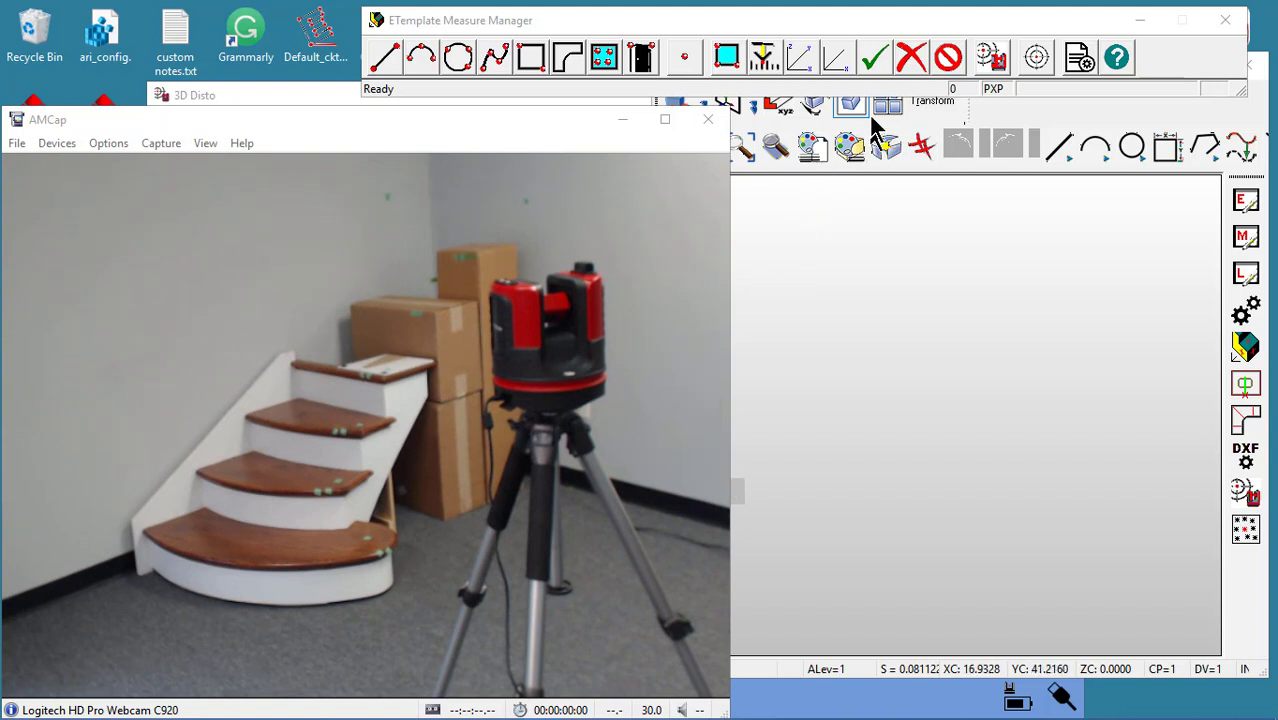
# Step: Digitize the X axis from two measured points and add a Parallel reference plane
pyautogui.click(836, 62)
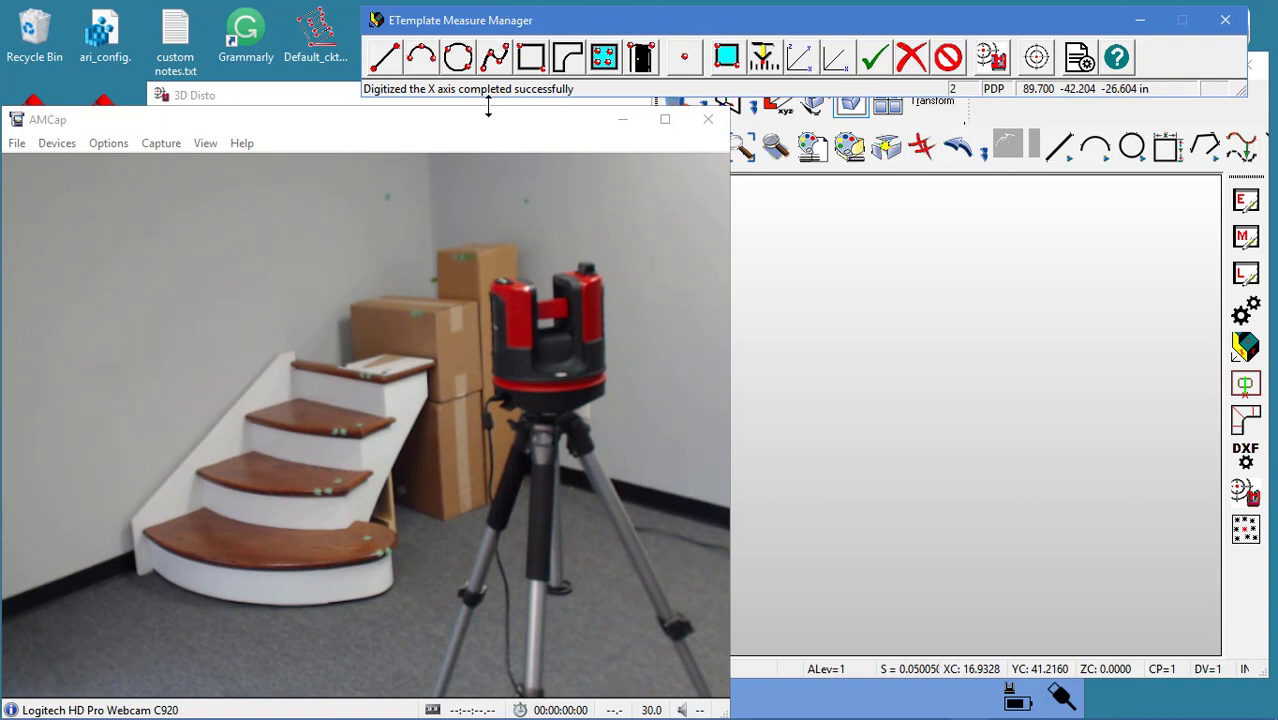
pyautogui.click(688, 58)
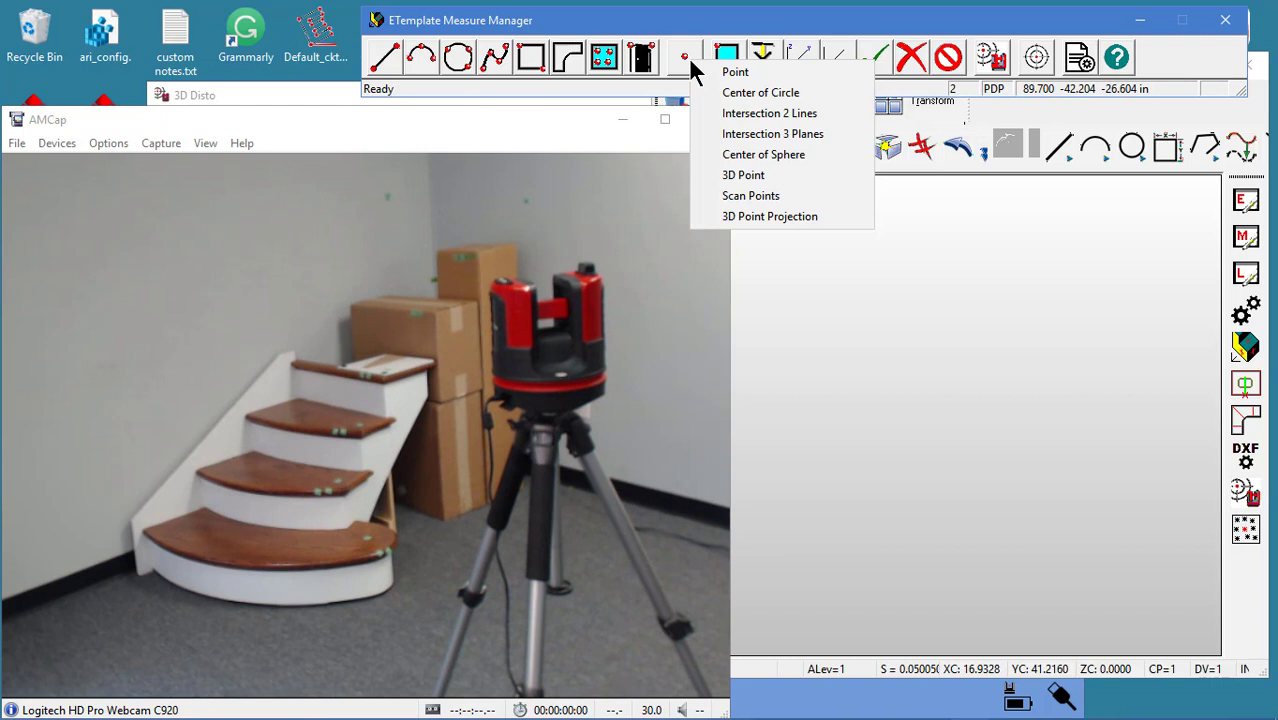
pyautogui.click(726, 58)
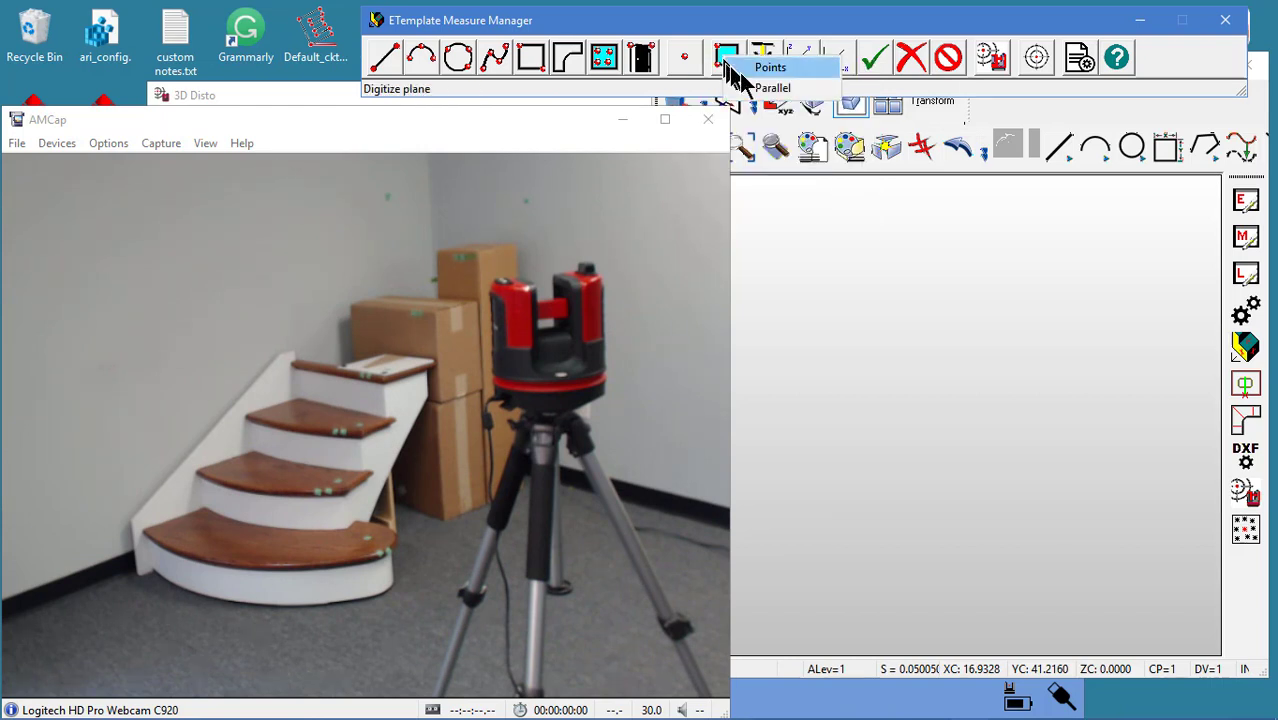
pyautogui.click(758, 90)
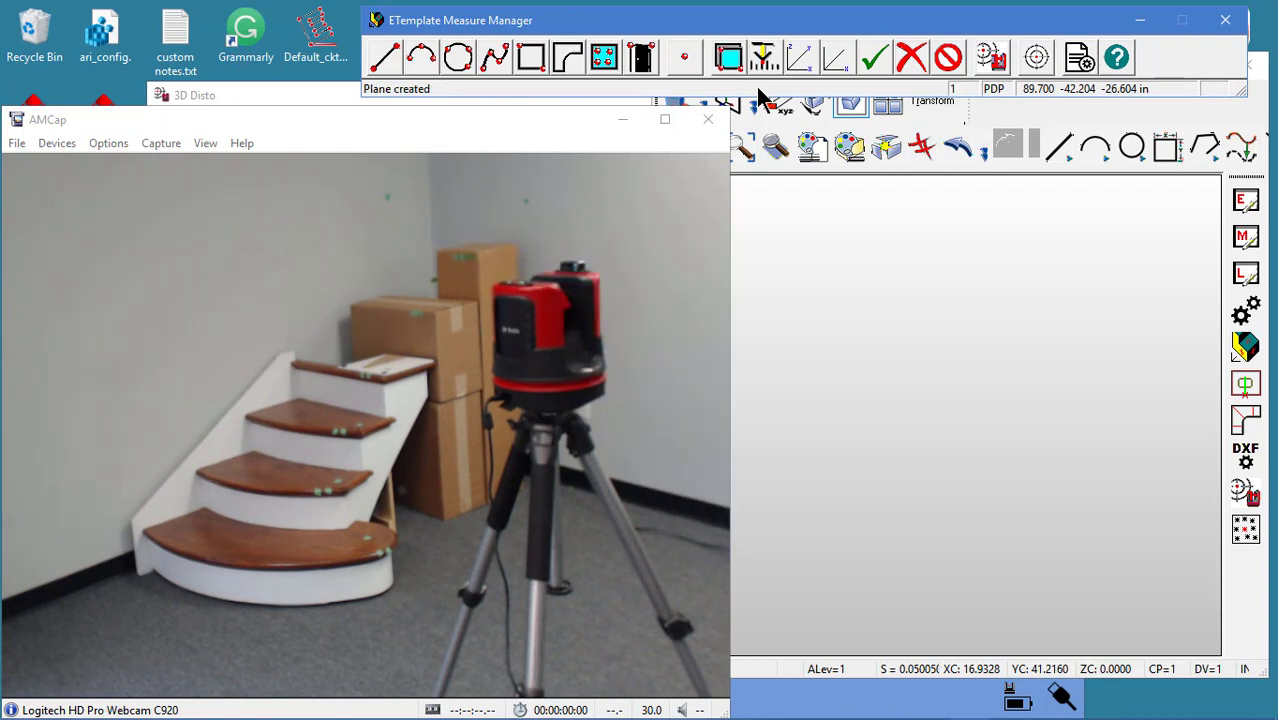
# Step: Measure each wall as a separate line from a pair of 3D Disto points
pyautogui.click(398, 58)
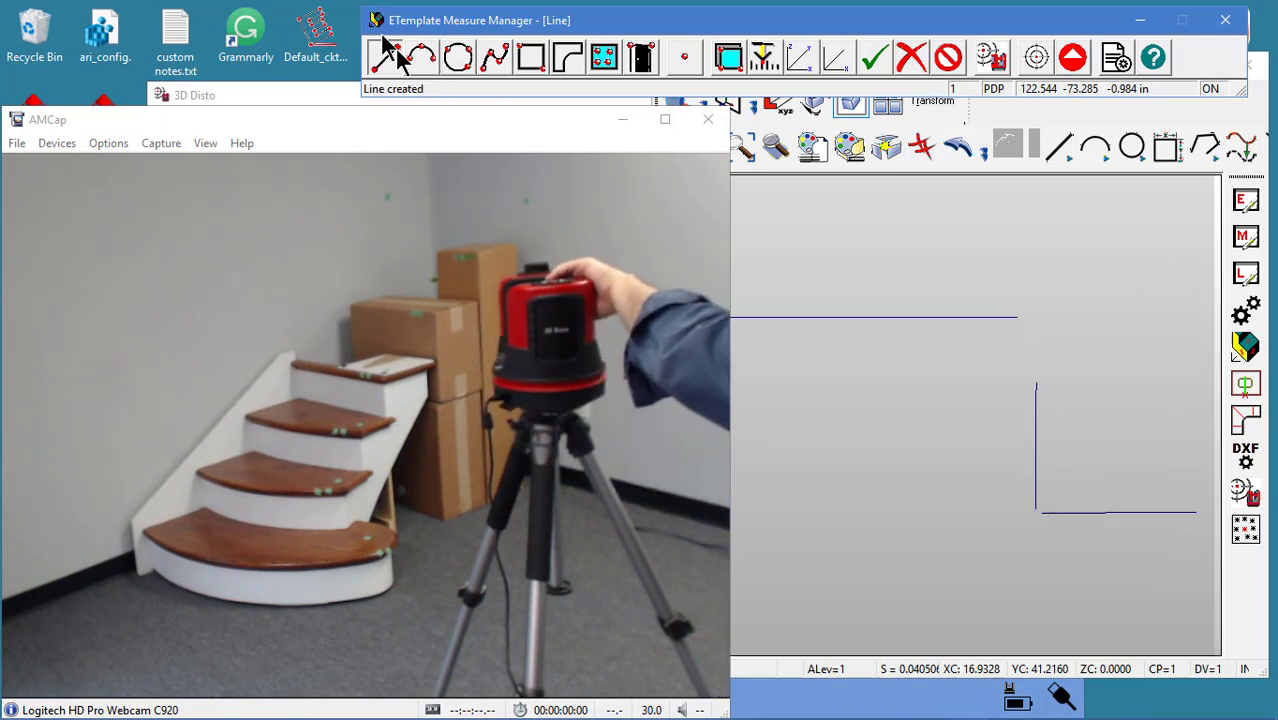
pyautogui.click(398, 54)
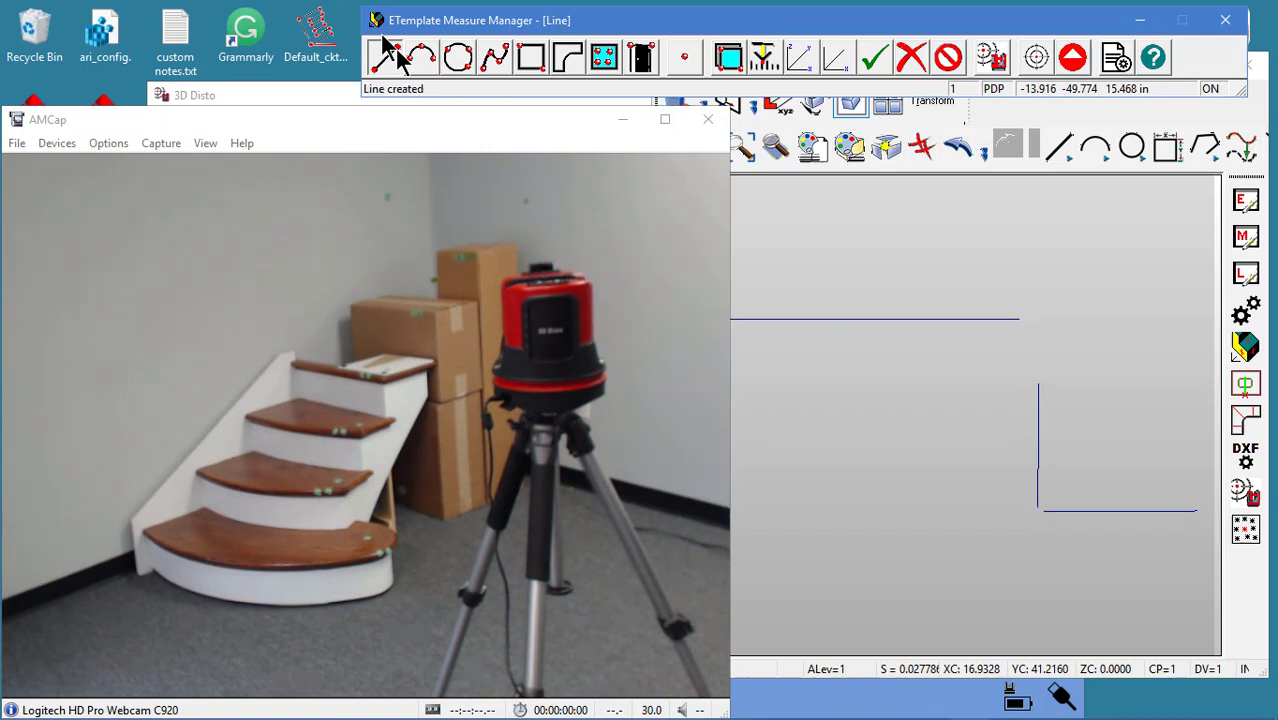
# Step: Join the wall lines at their three corners with SmartTrim Both
pyautogui.click(395, 58)
pyautogui.click(1178, 147)
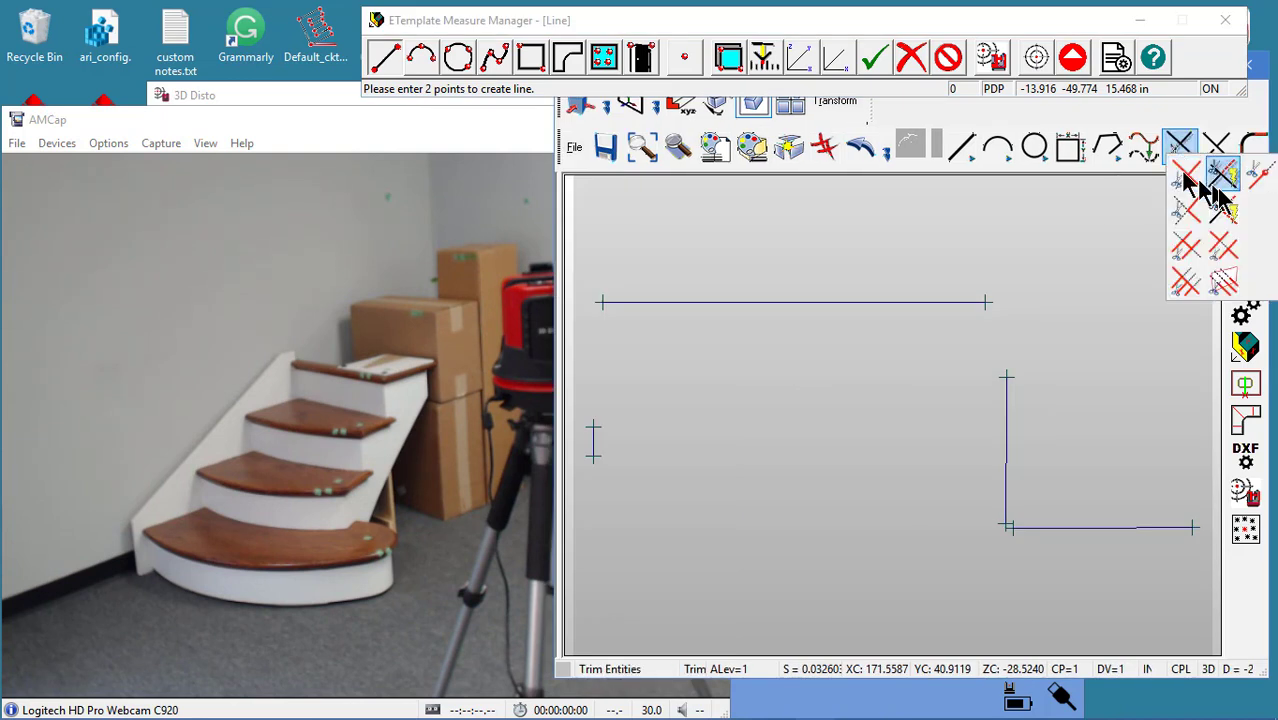
pyautogui.click(1224, 210)
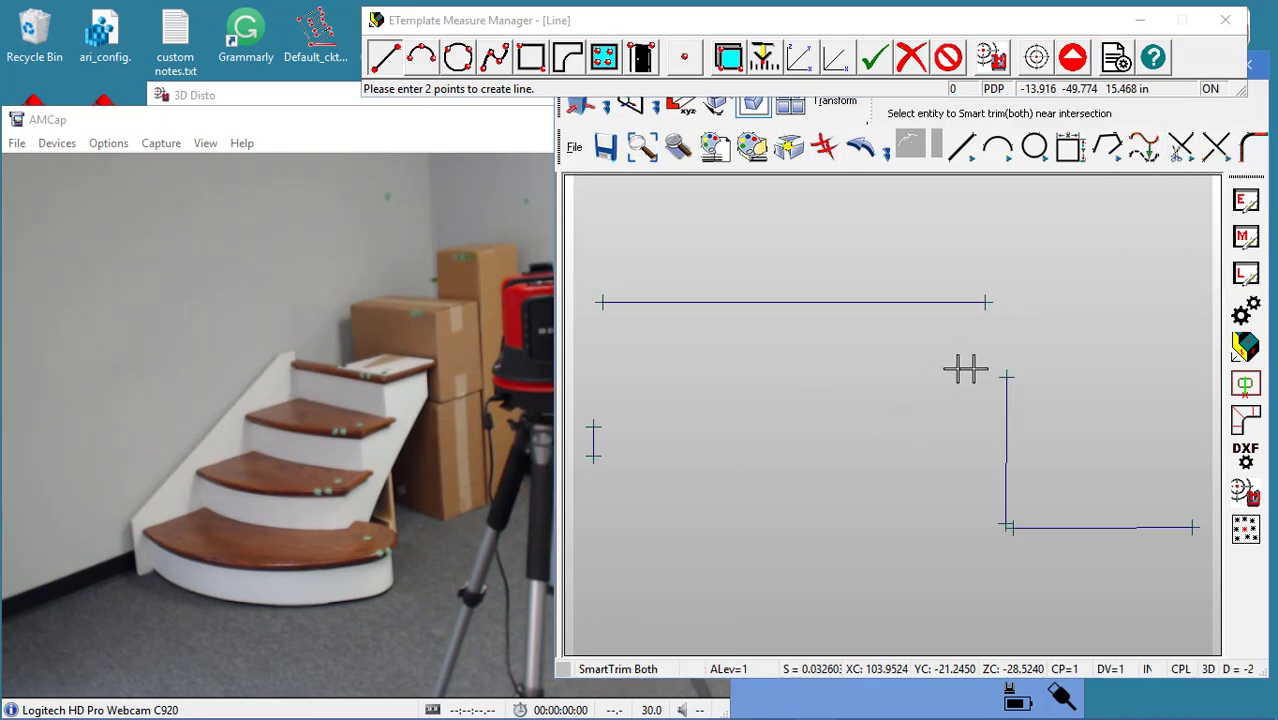
pyautogui.click(996, 370)
pyautogui.click(668, 302)
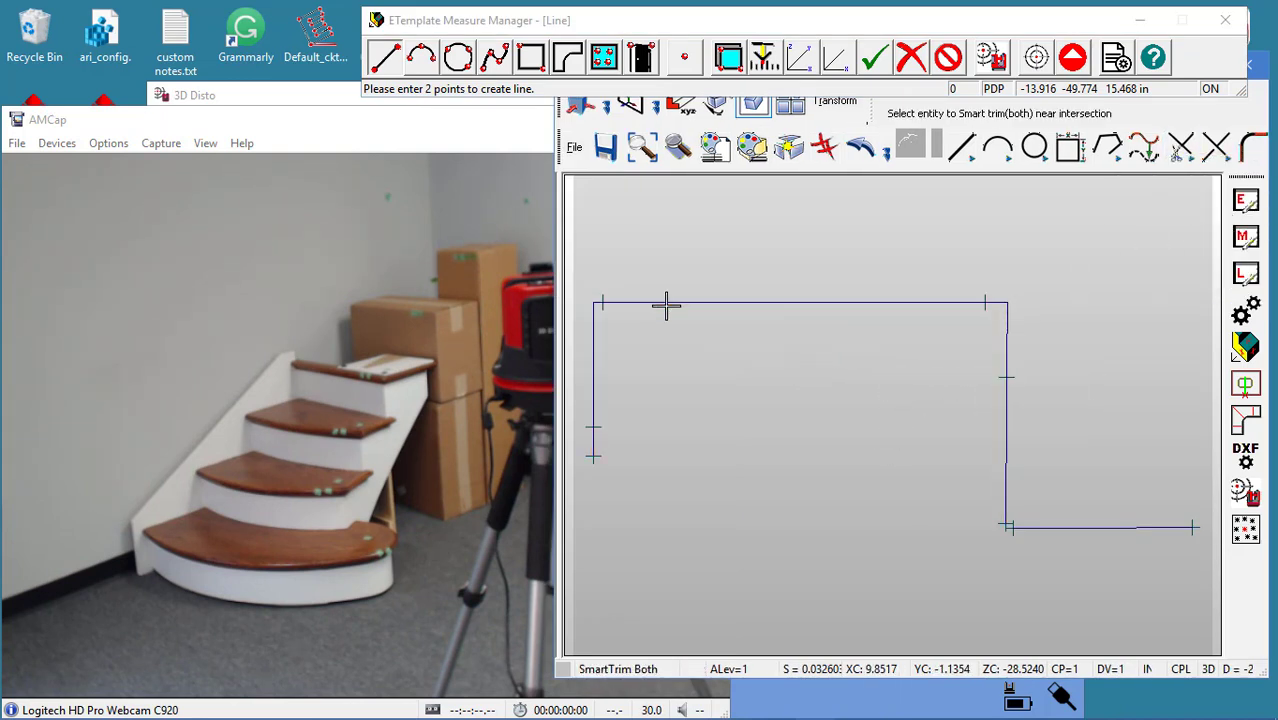
pyautogui.click(1045, 528)
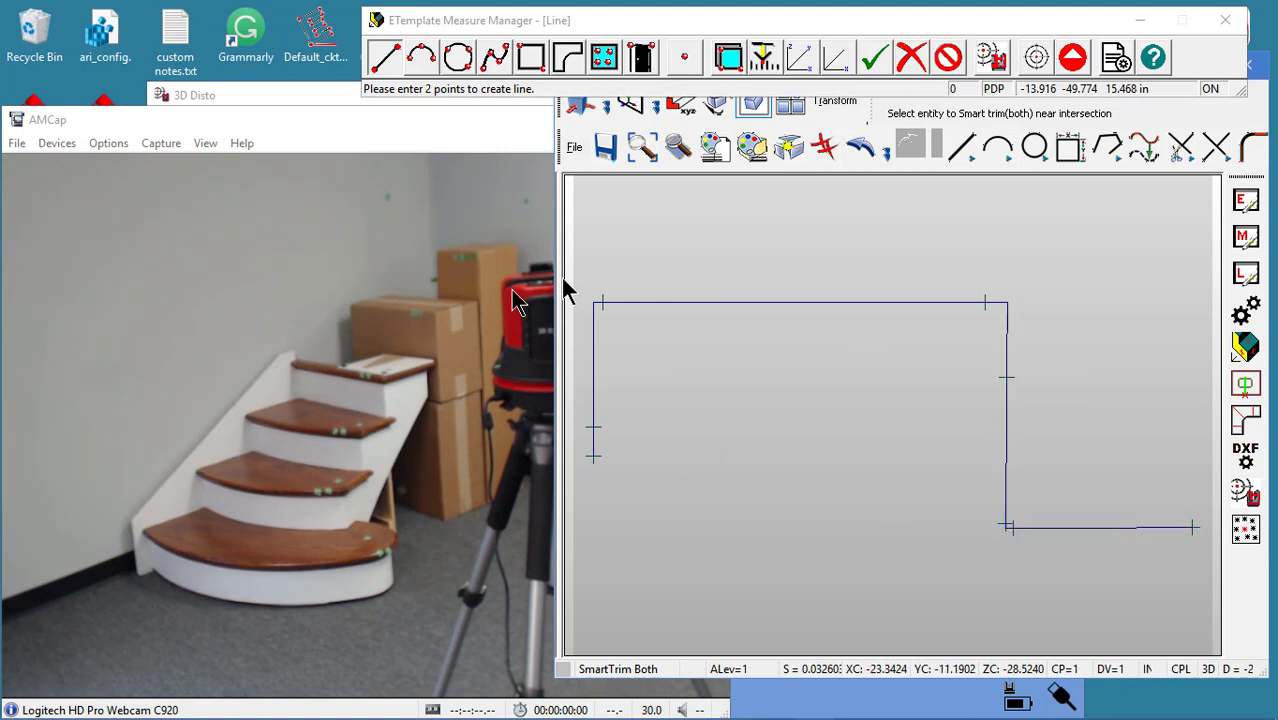
# Step: Switch the display to 7: Isometric View and measure a depth of 107.052 to the clipboard
pyautogui.click(604, 106)
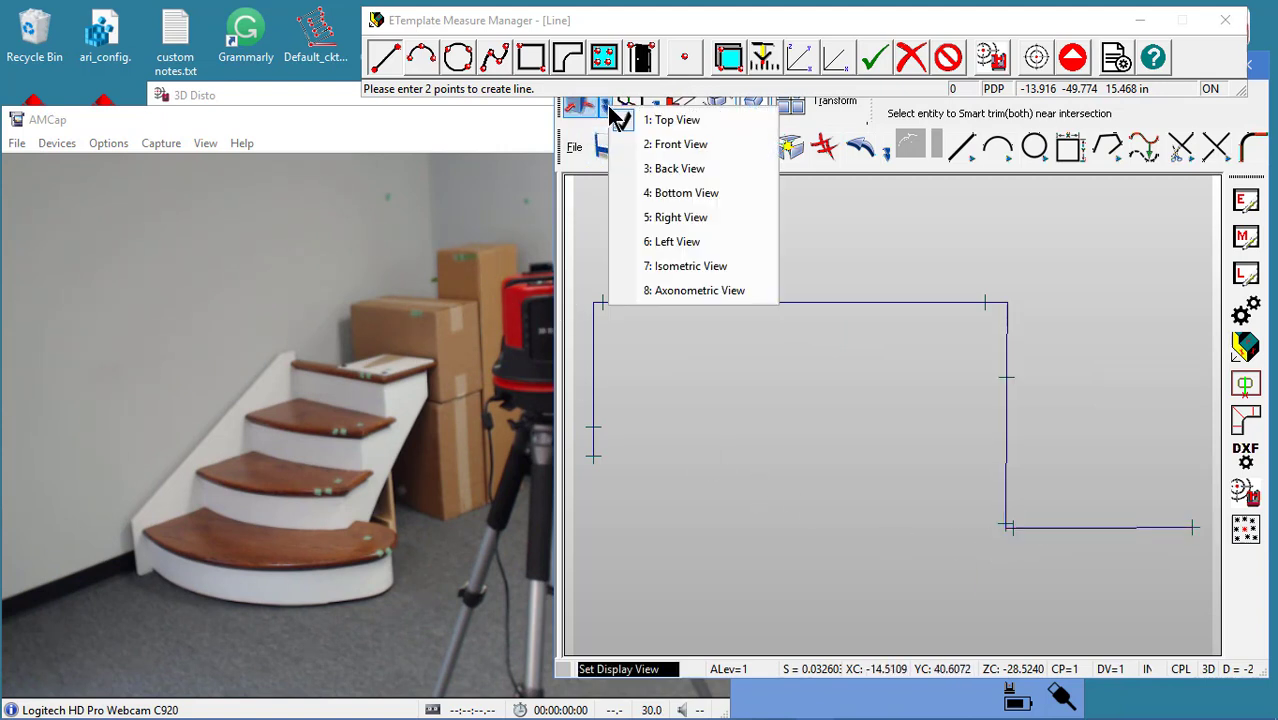
pyautogui.click(672, 266)
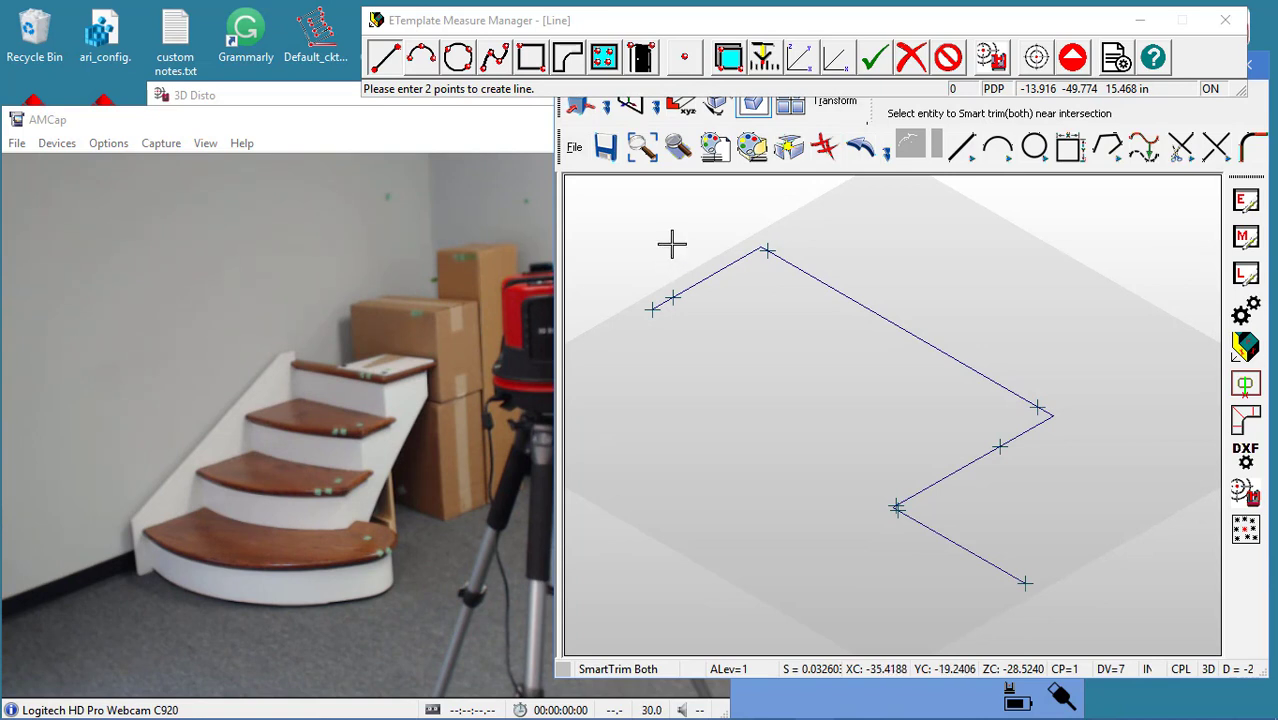
pyautogui.click(764, 58)
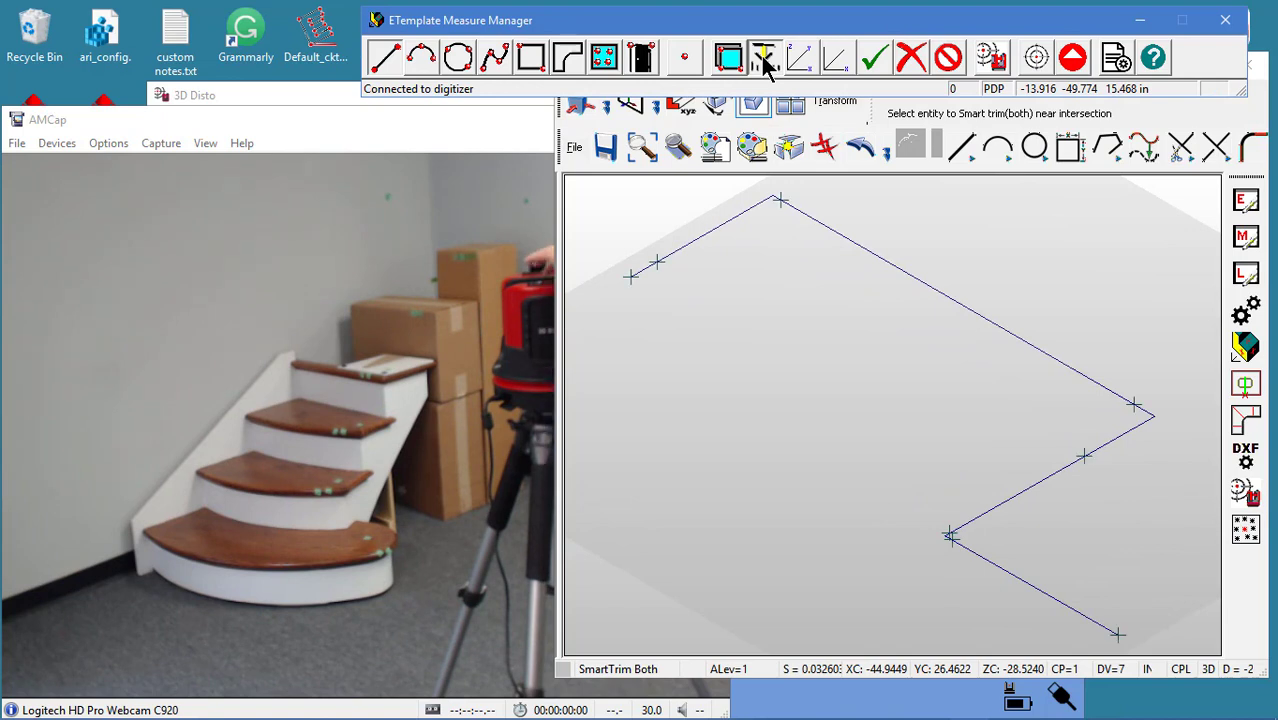
pyautogui.click(764, 58)
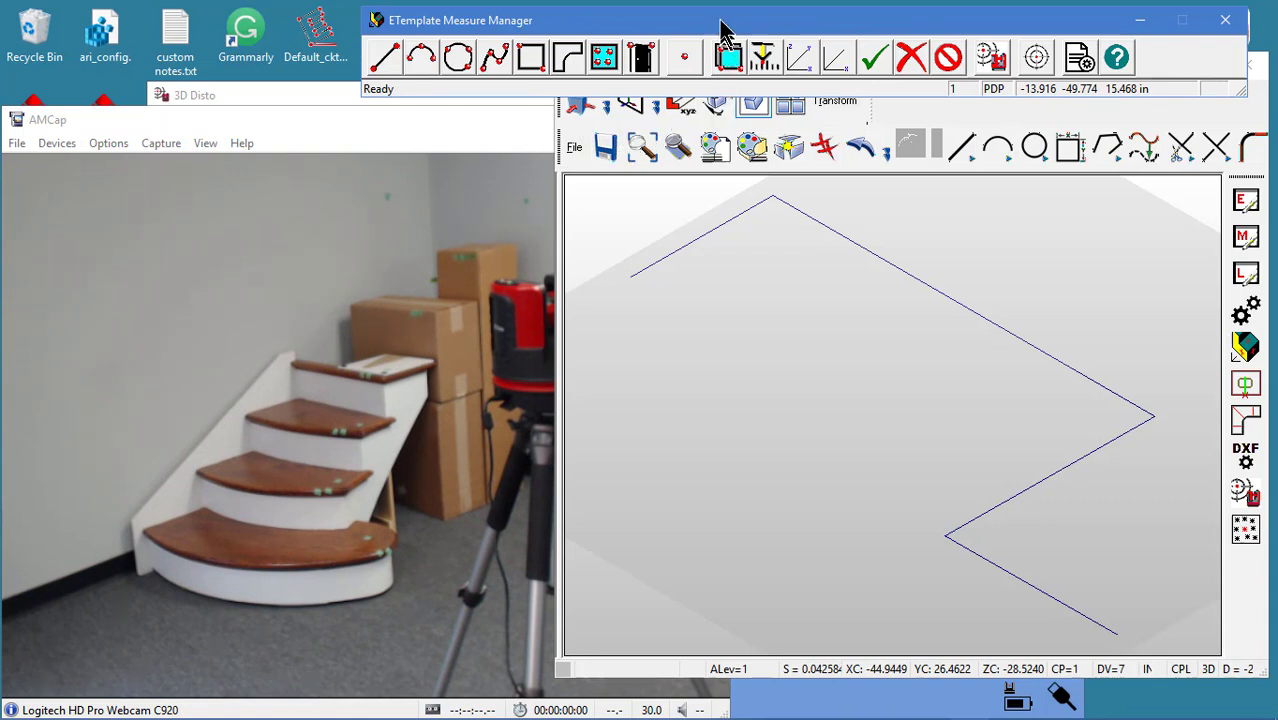
# Step: XForm Delta Join all wall lines as 1 copy with dXC 0, dYC 0, dZC 107.052
pyautogui.moveTo(722, 30); pyautogui.dragTo(722, 24)
pyautogui.click(686, 110)
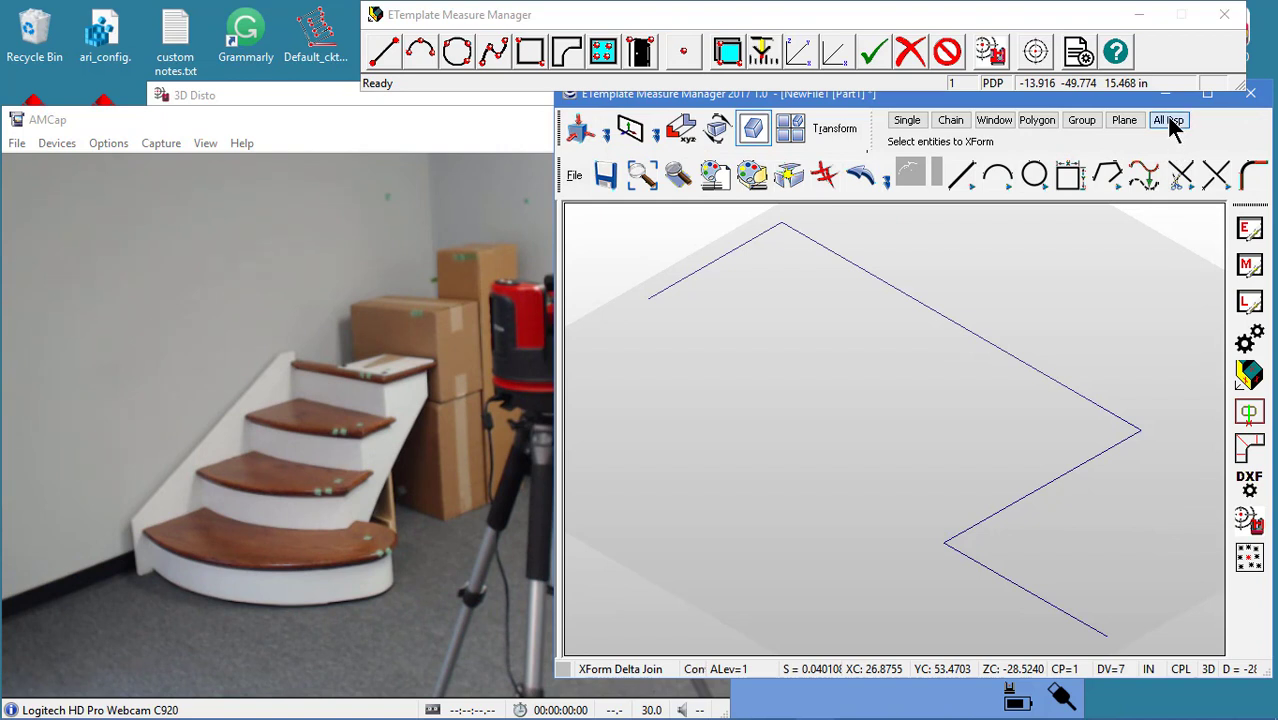
pyautogui.click(1170, 122)
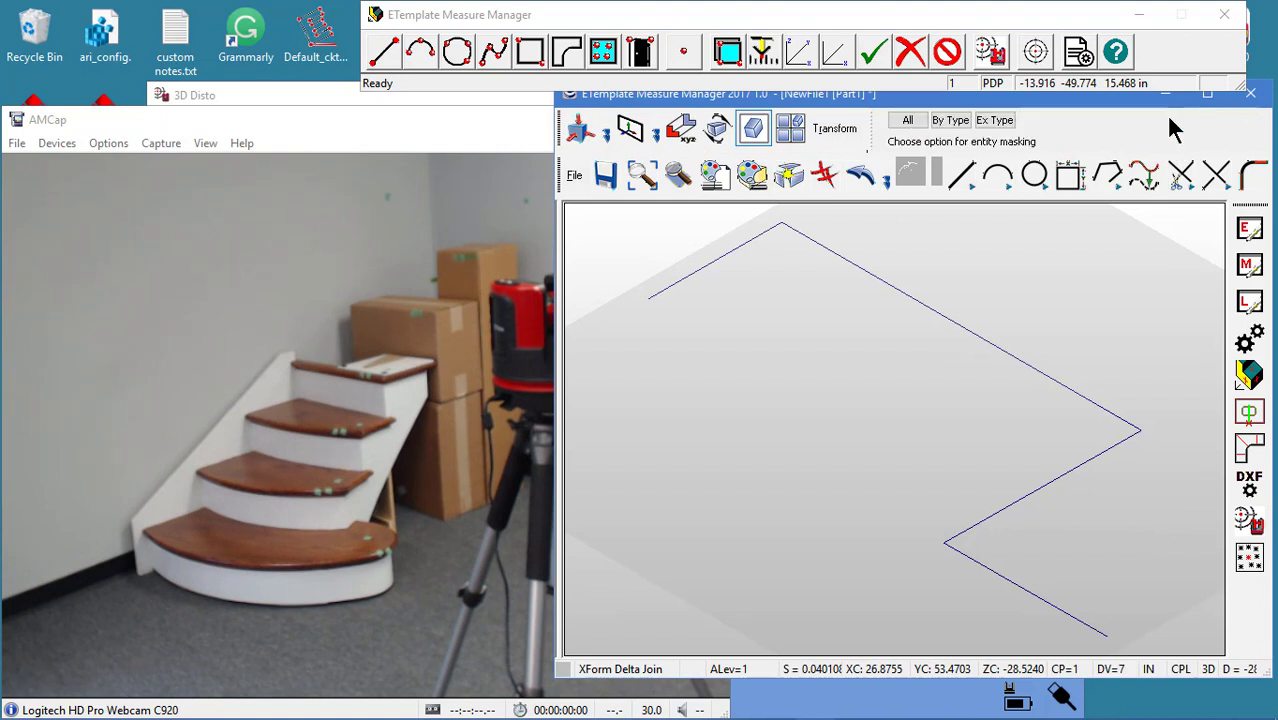
pyautogui.click(907, 122)
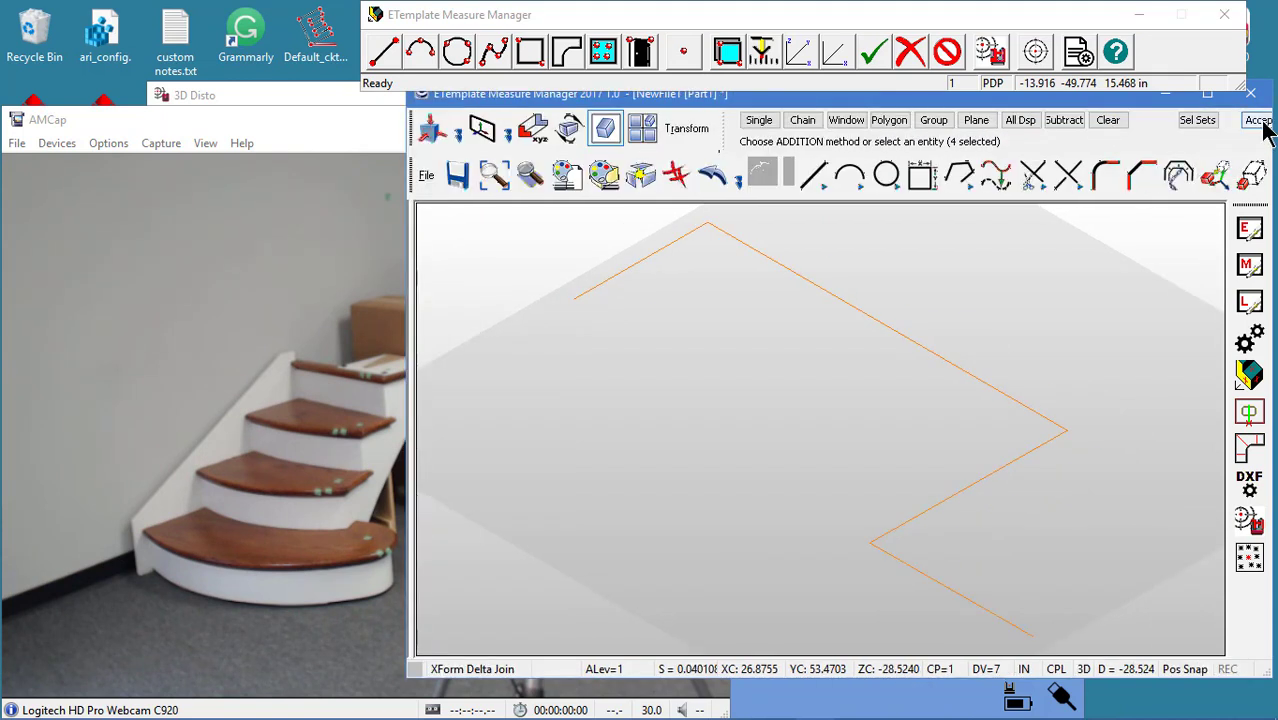
pyautogui.click(1259, 121)
pyautogui.click(1259, 121)
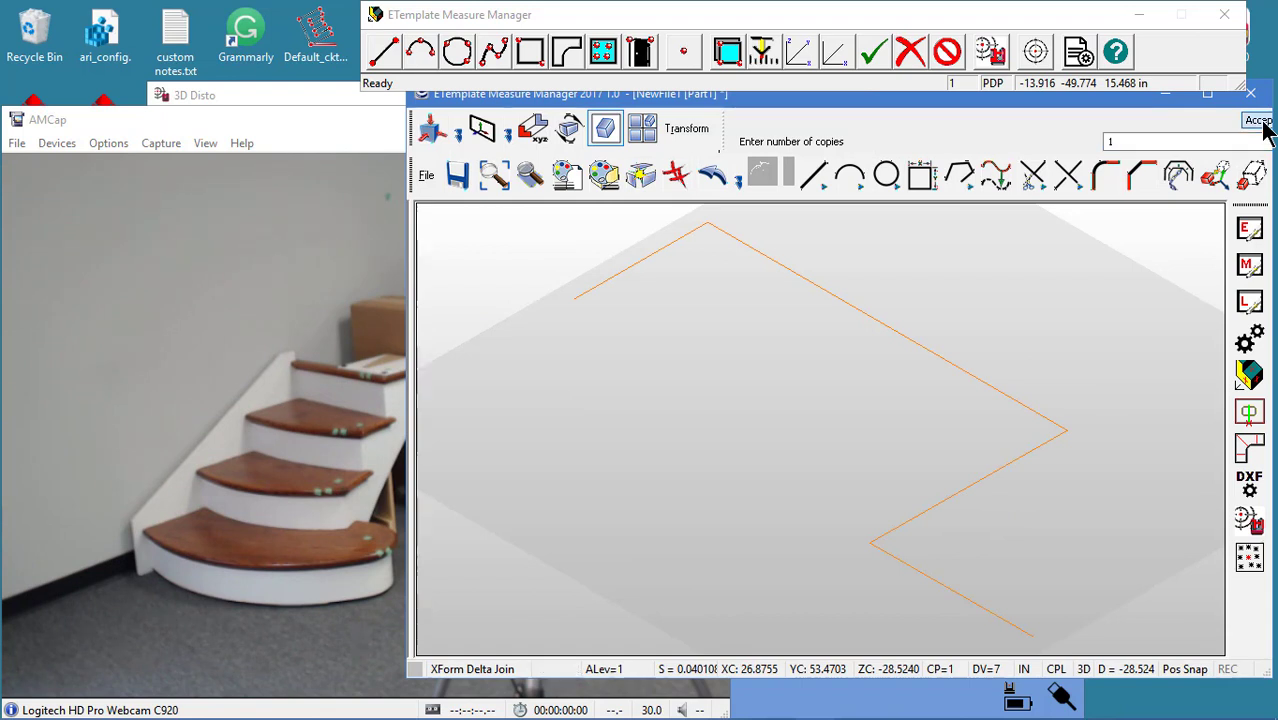
pyautogui.click(1259, 121)
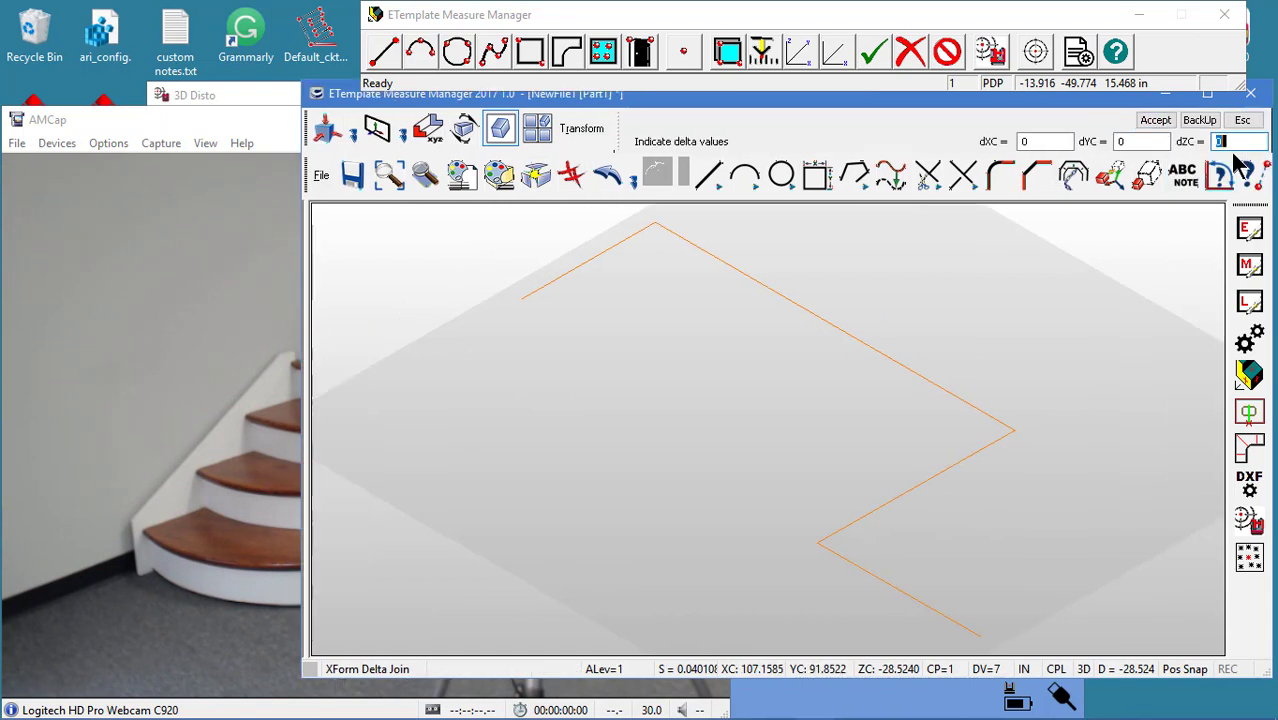
pyautogui.rightClick(1228, 148)
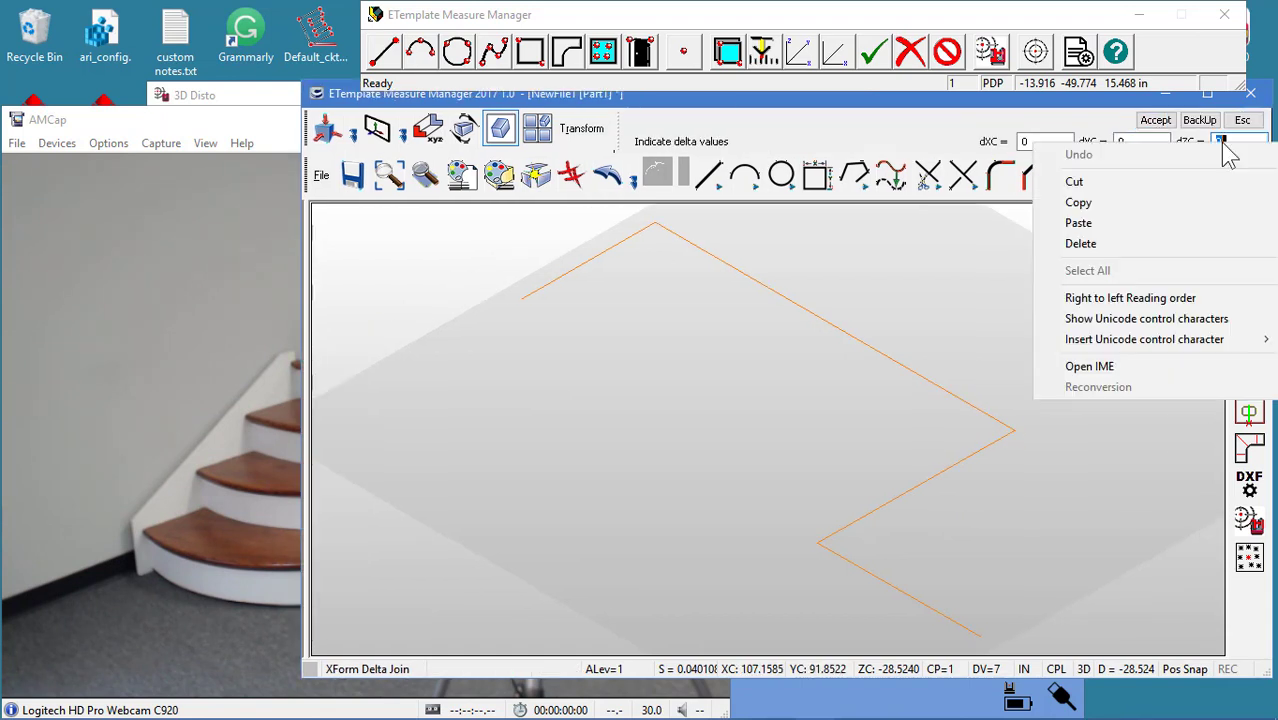
pyautogui.click(1153, 225)
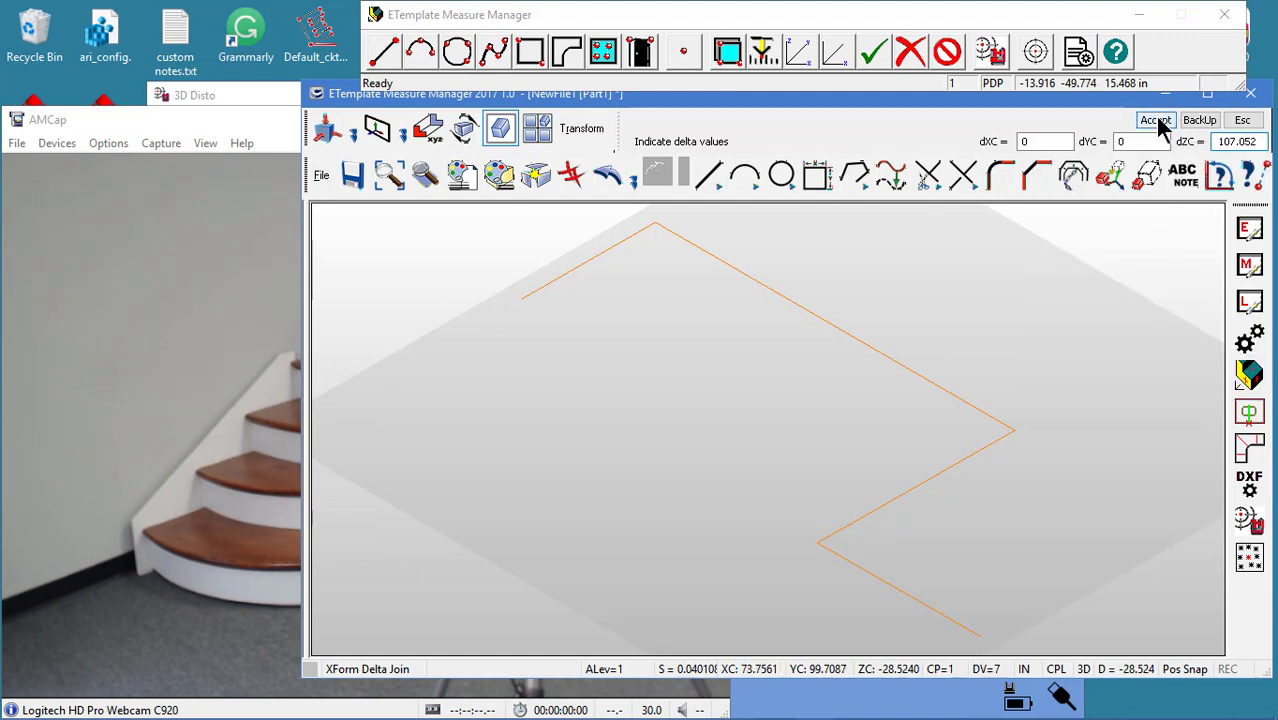
pyautogui.click(1155, 121)
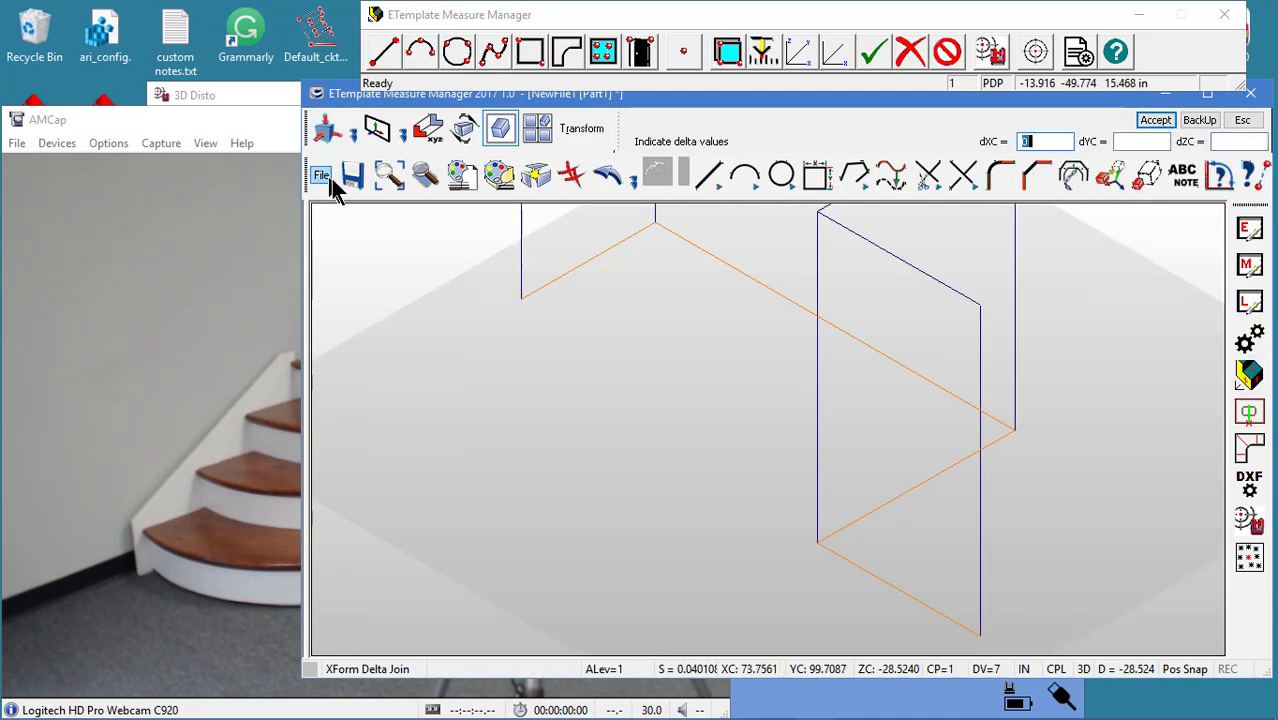
# Step: Fit the model and rotate the view to a near-front 3D look at the wall wireframe
pyautogui.click(387, 186)
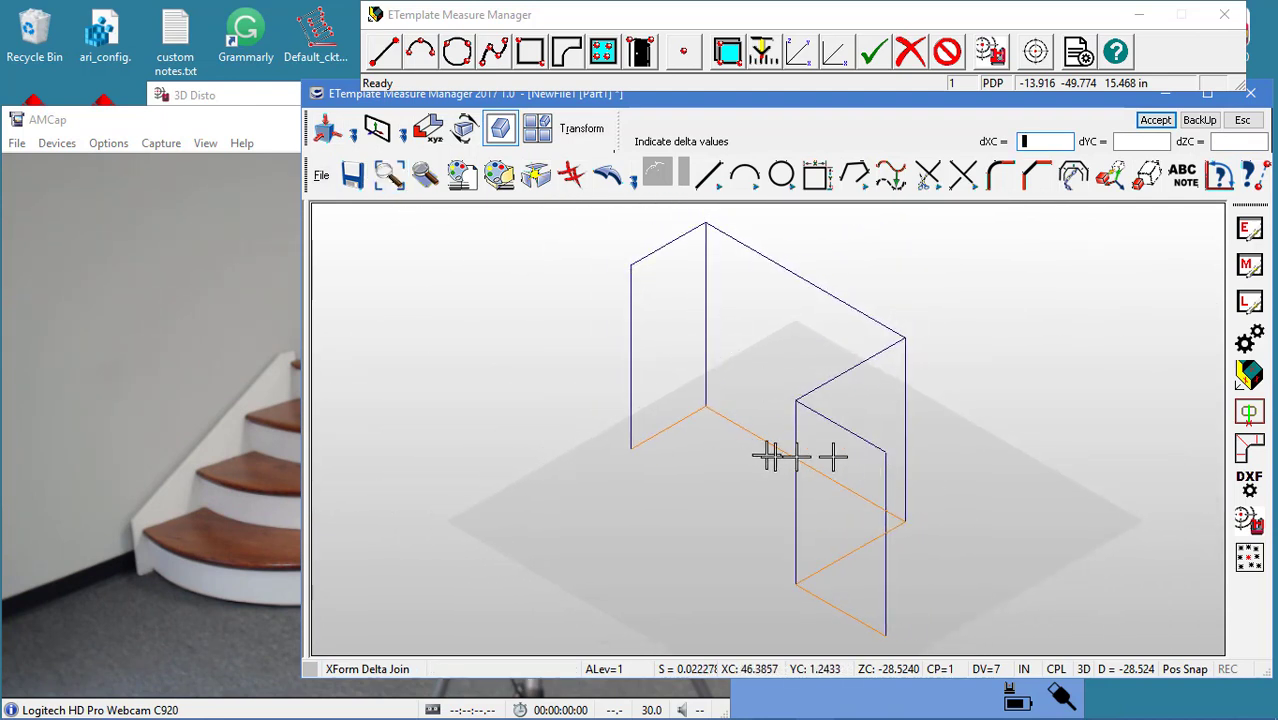
pyautogui.press('r')
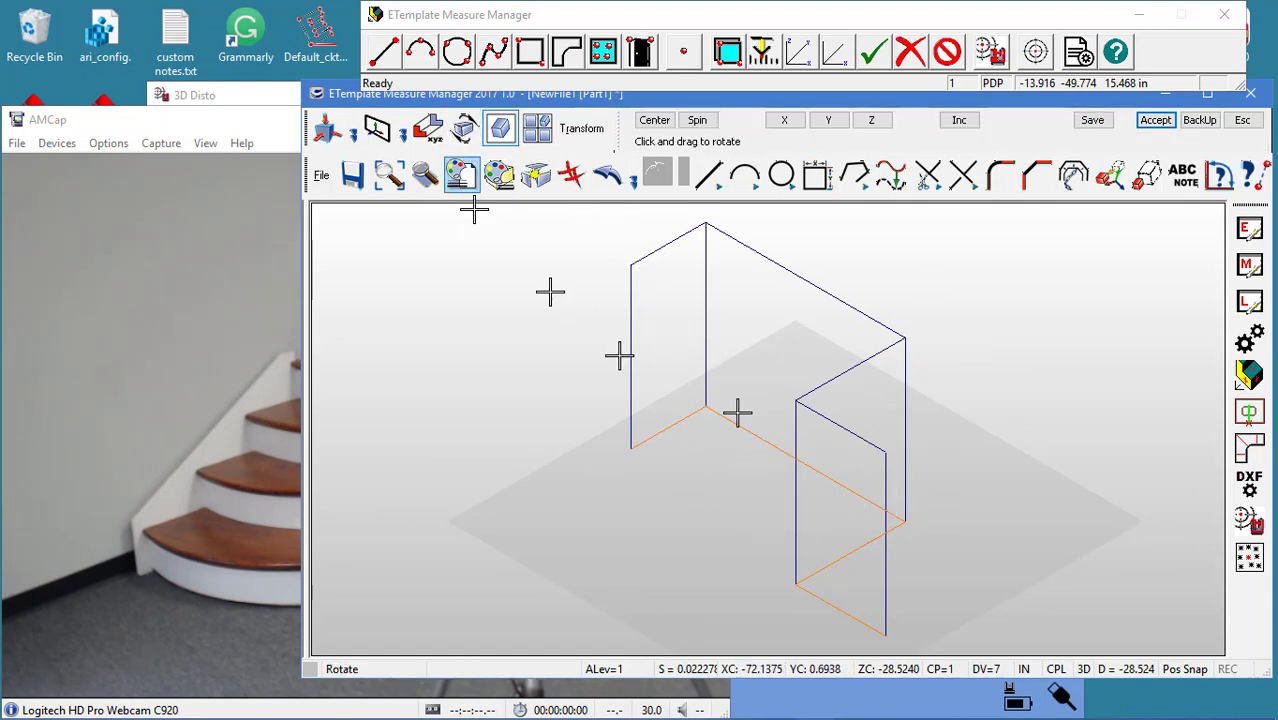
pyautogui.moveTo(776, 514); pyautogui.dragTo(976, 476)
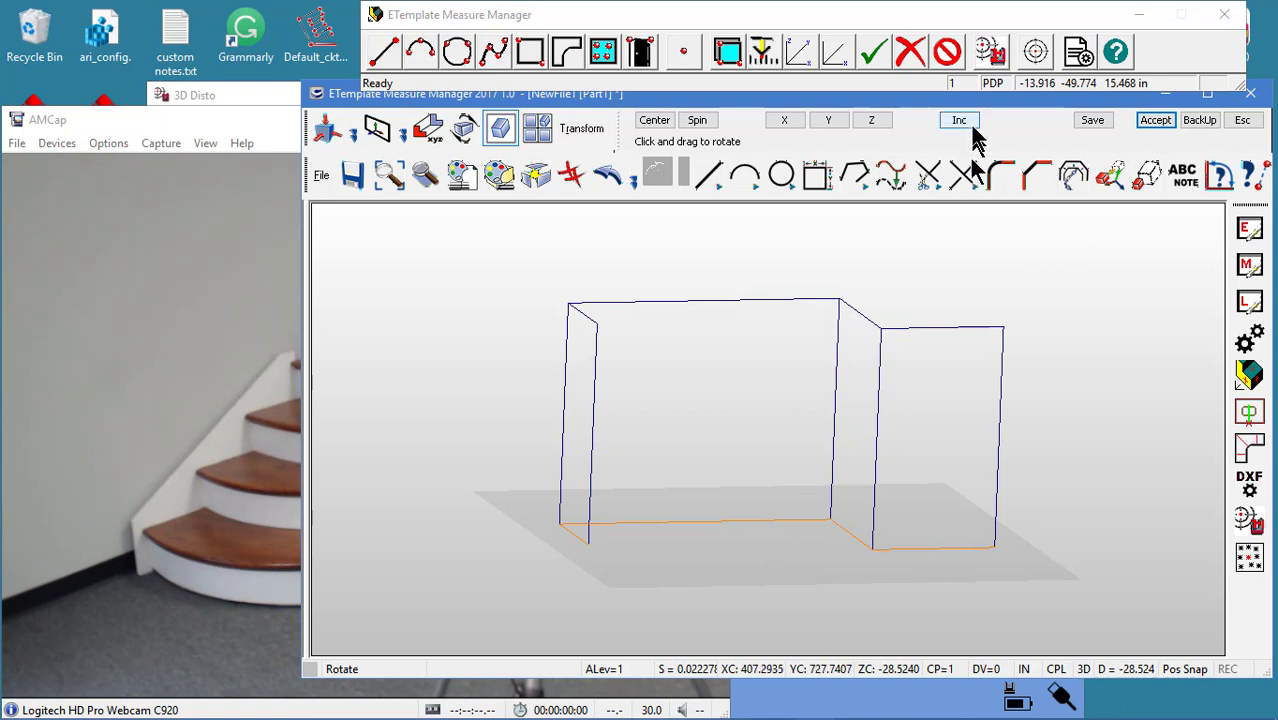
# Step: Start a 3D Spline and bring the AMCap webcam and 3D Disto camera views forward
pyautogui.click(497, 54)
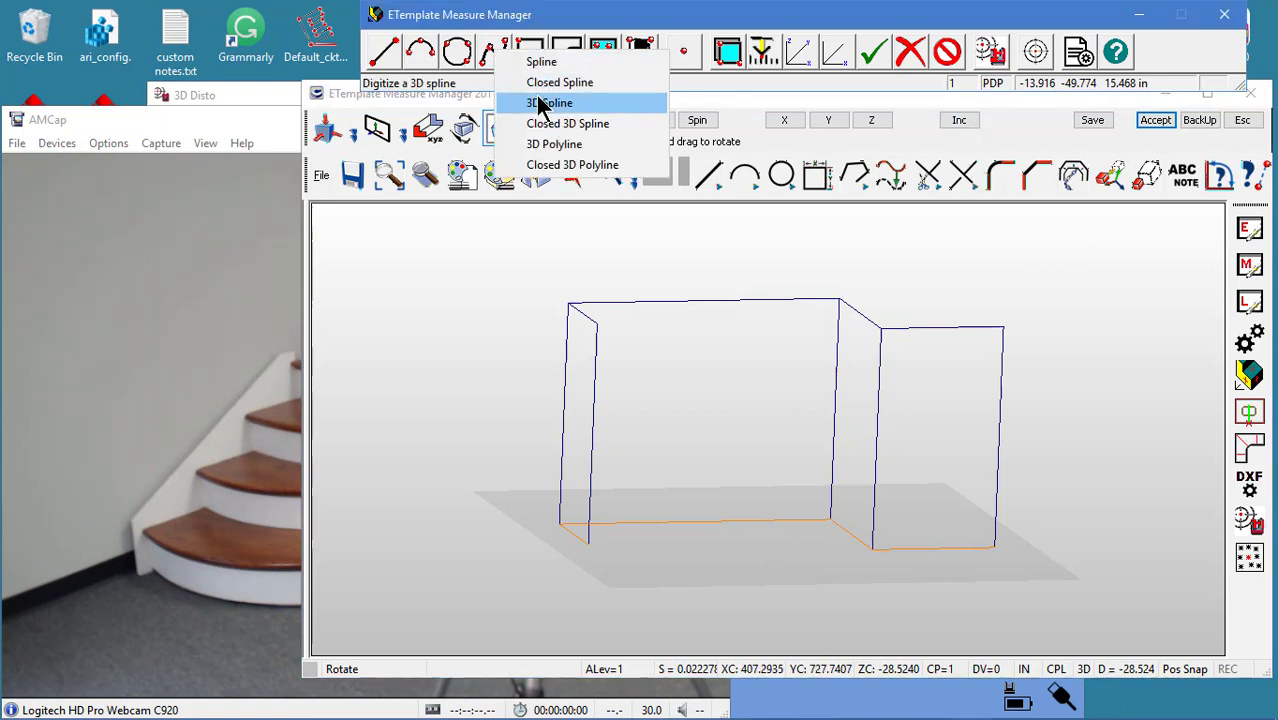
pyautogui.click(545, 103)
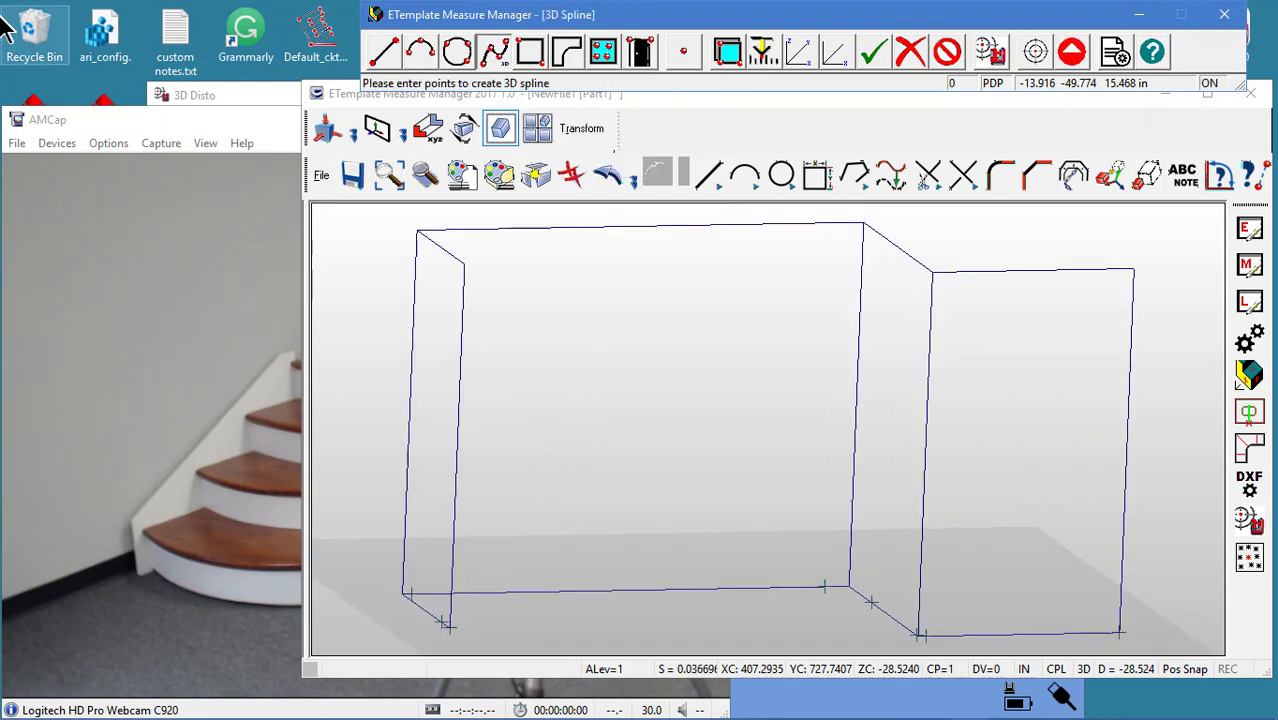
pyautogui.click(120, 228)
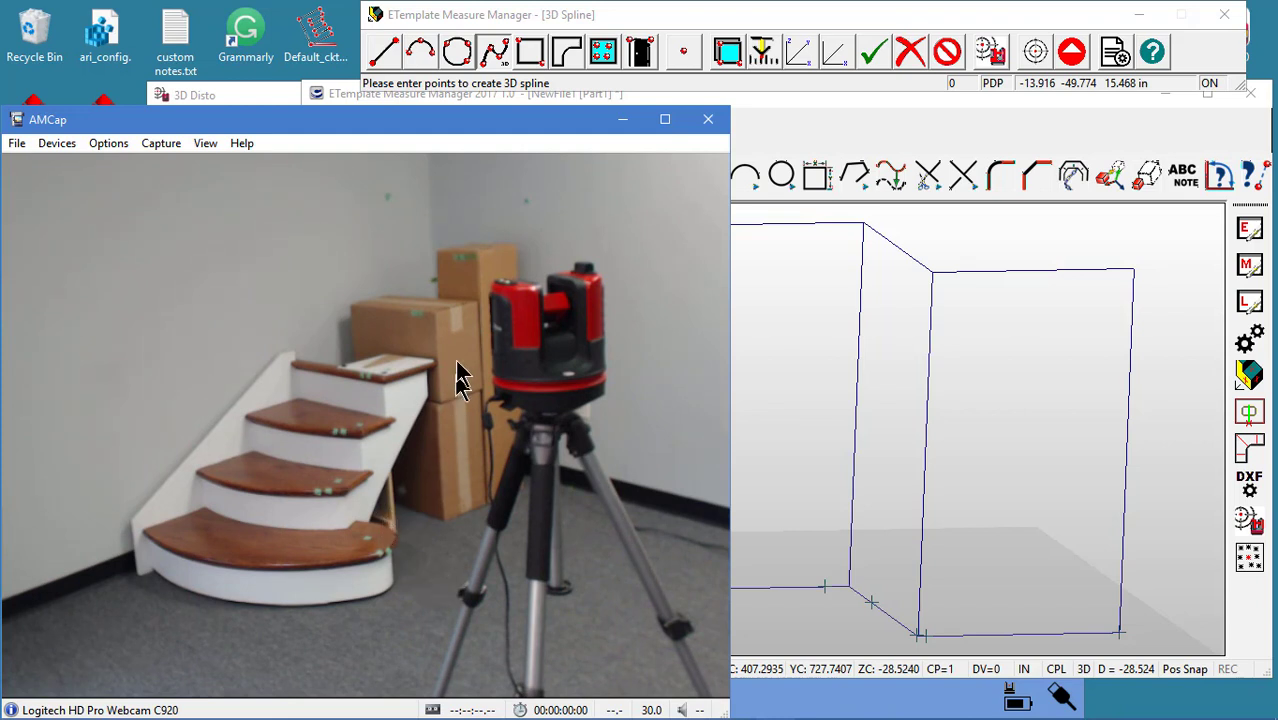
pyautogui.click(252, 100)
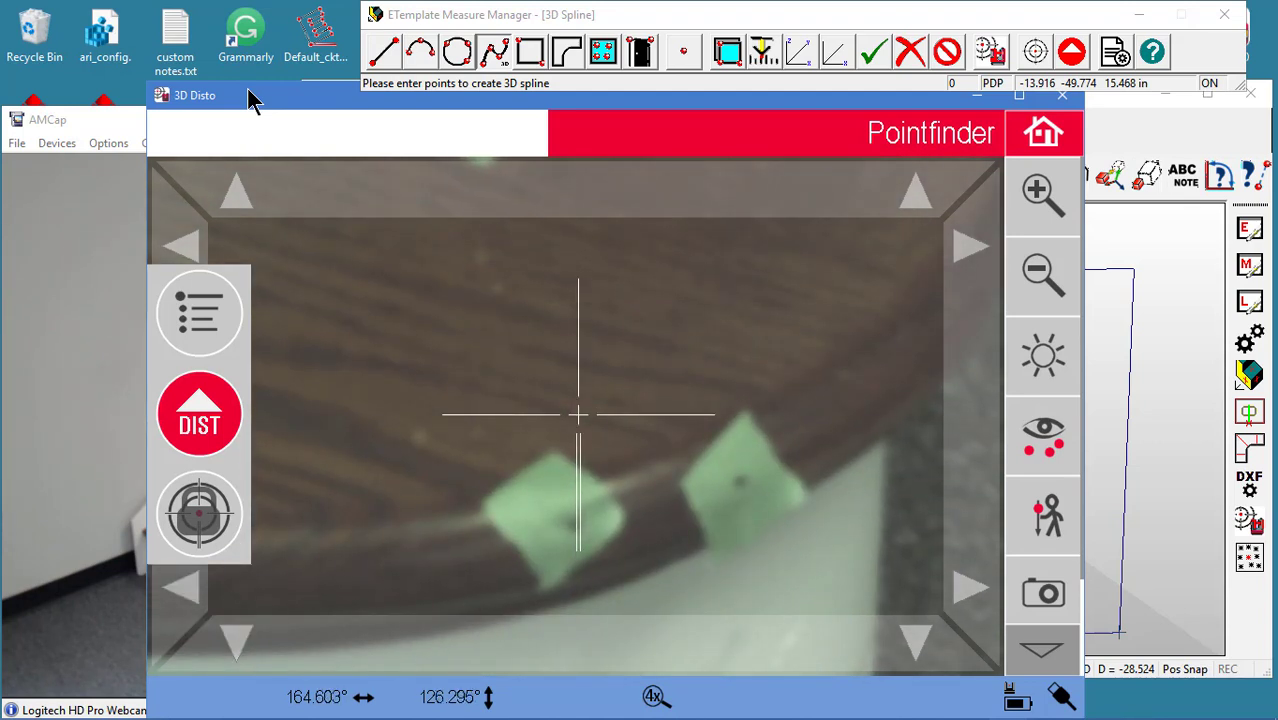
# Step: Aim at each green stair-edge target in the Pointfinder and measure the spline points
pyautogui.click(575, 532)
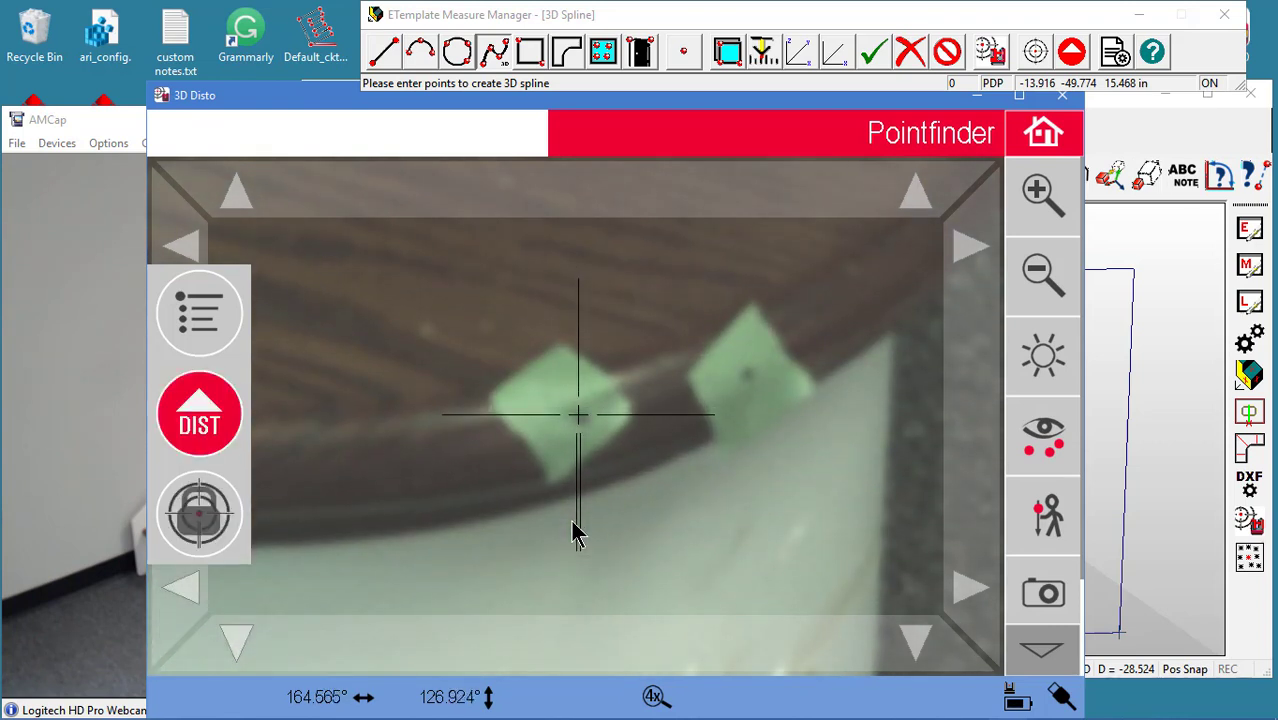
pyautogui.press('Return')
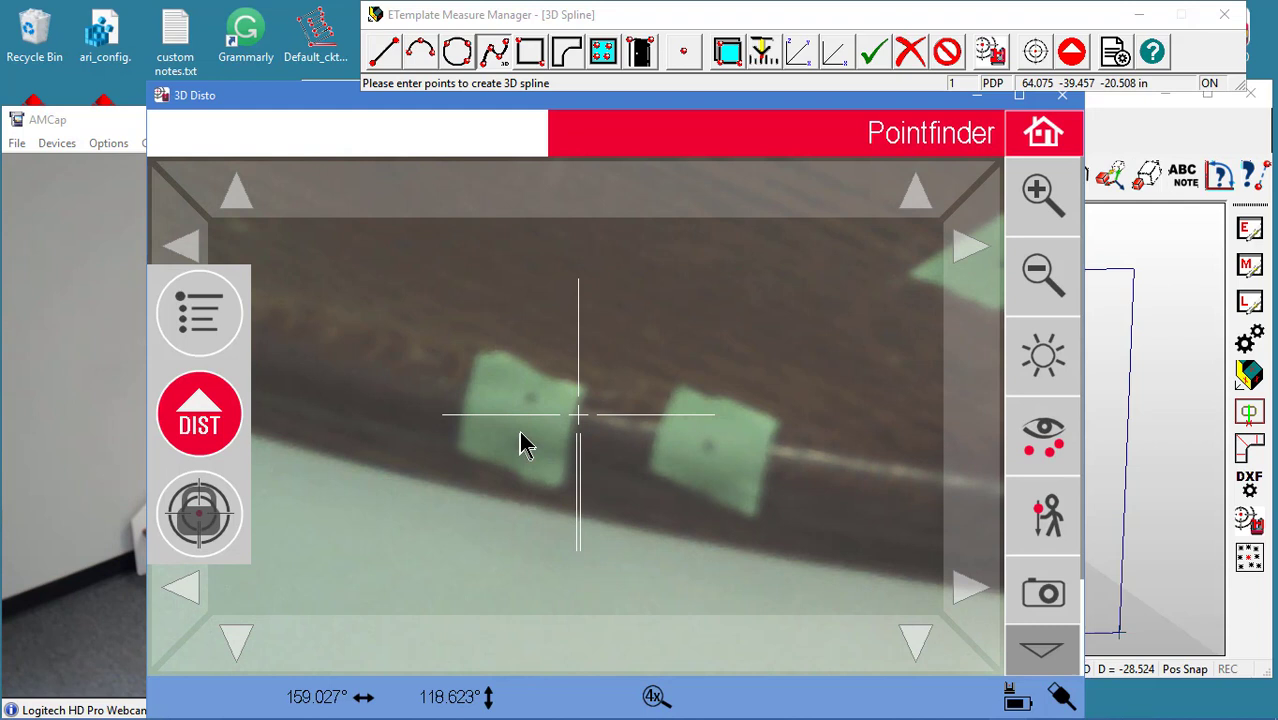
pyautogui.press('Return')
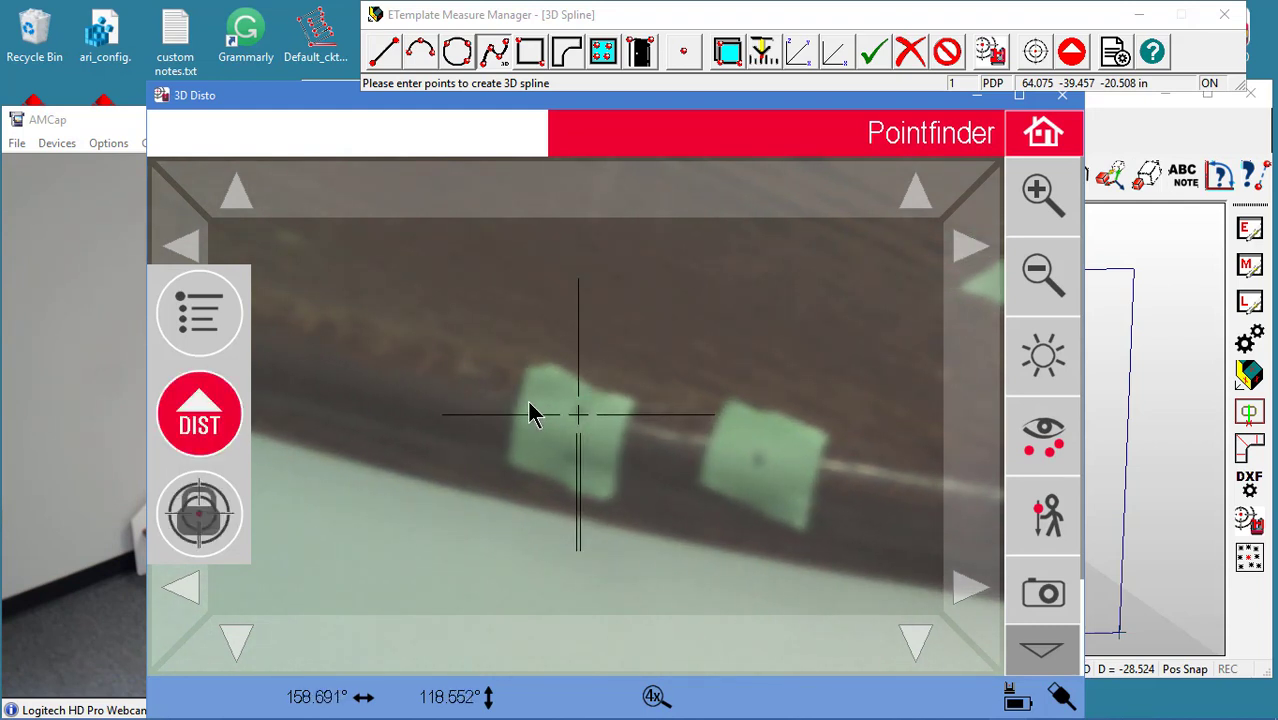
pyautogui.press('Return')
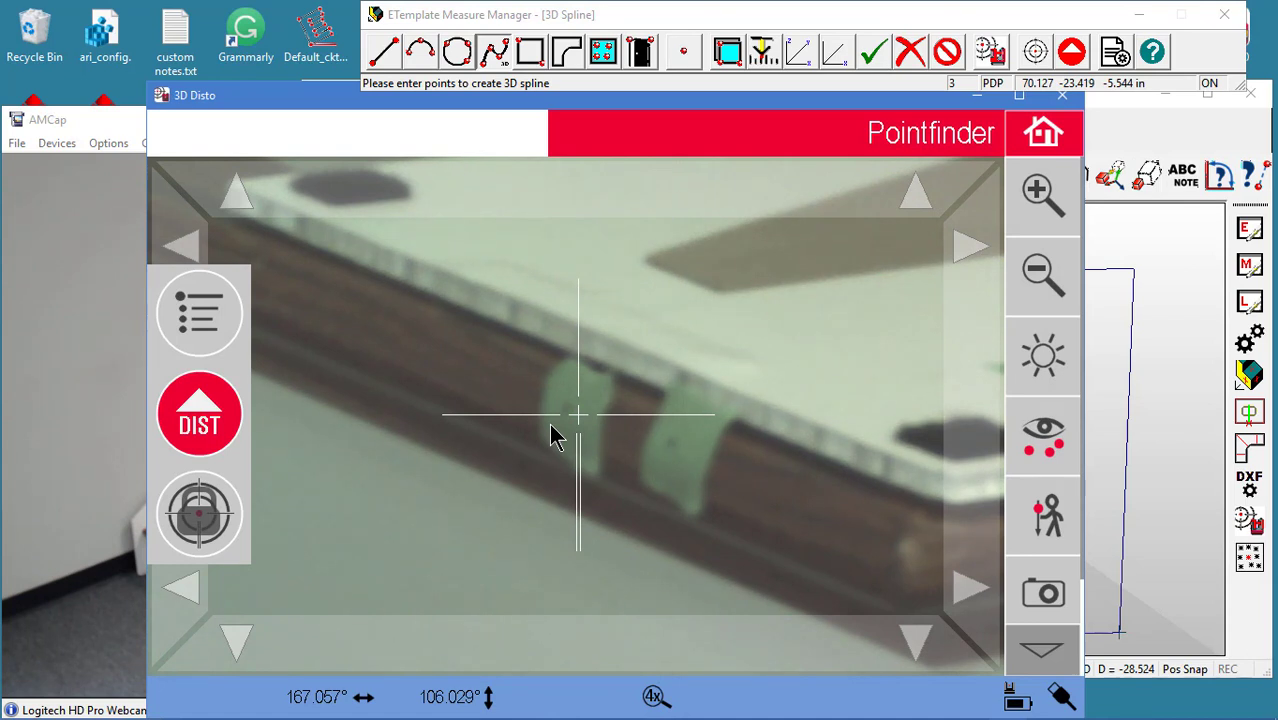
pyautogui.click(570, 414)
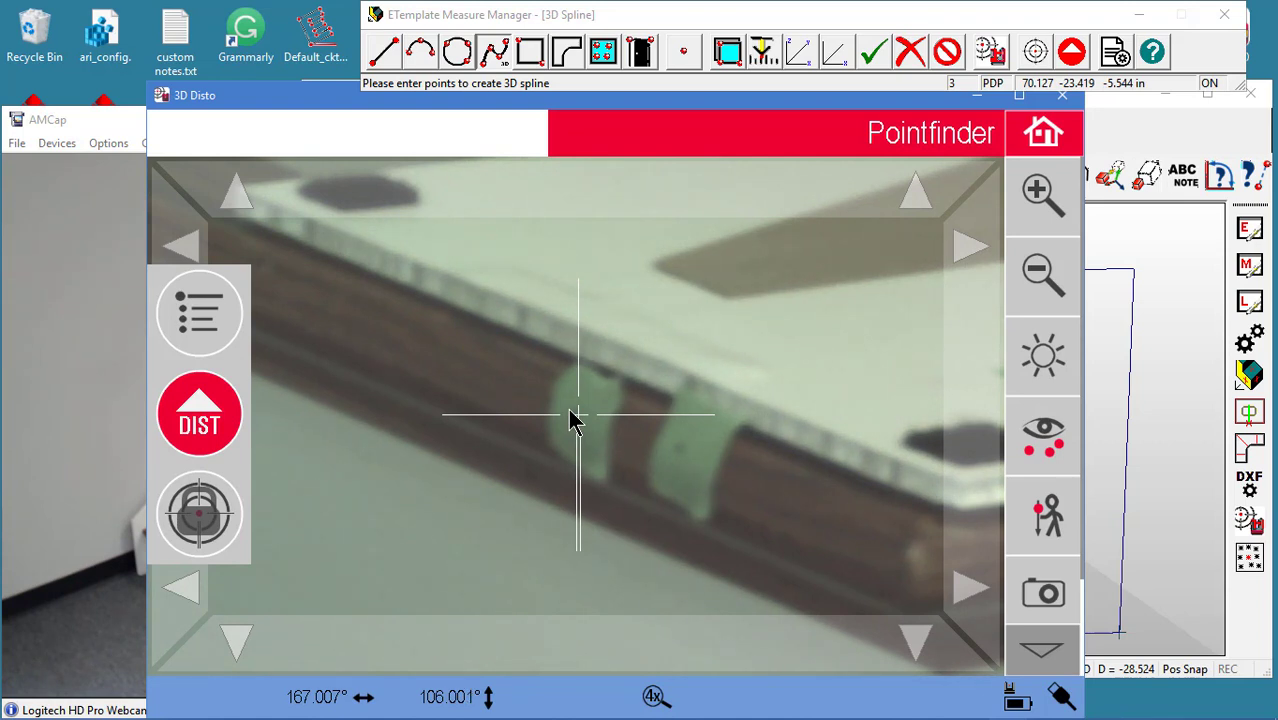
pyautogui.click(570, 418)
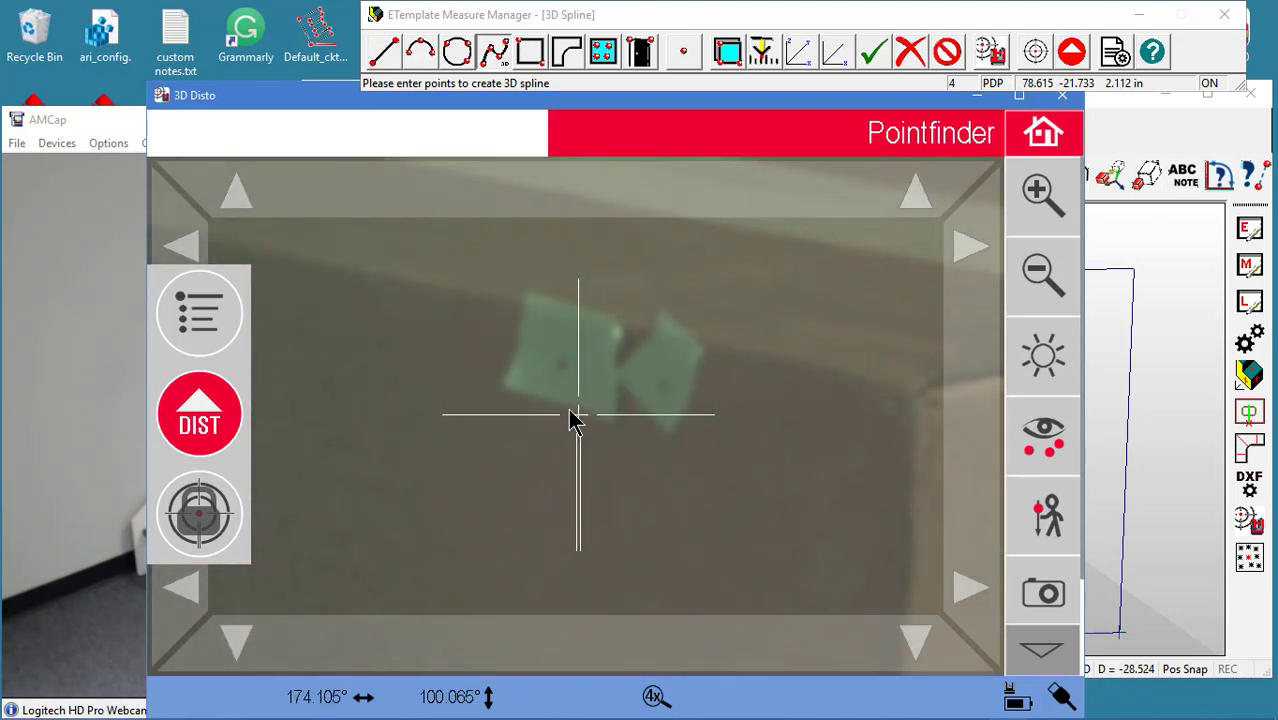
pyautogui.click(565, 377)
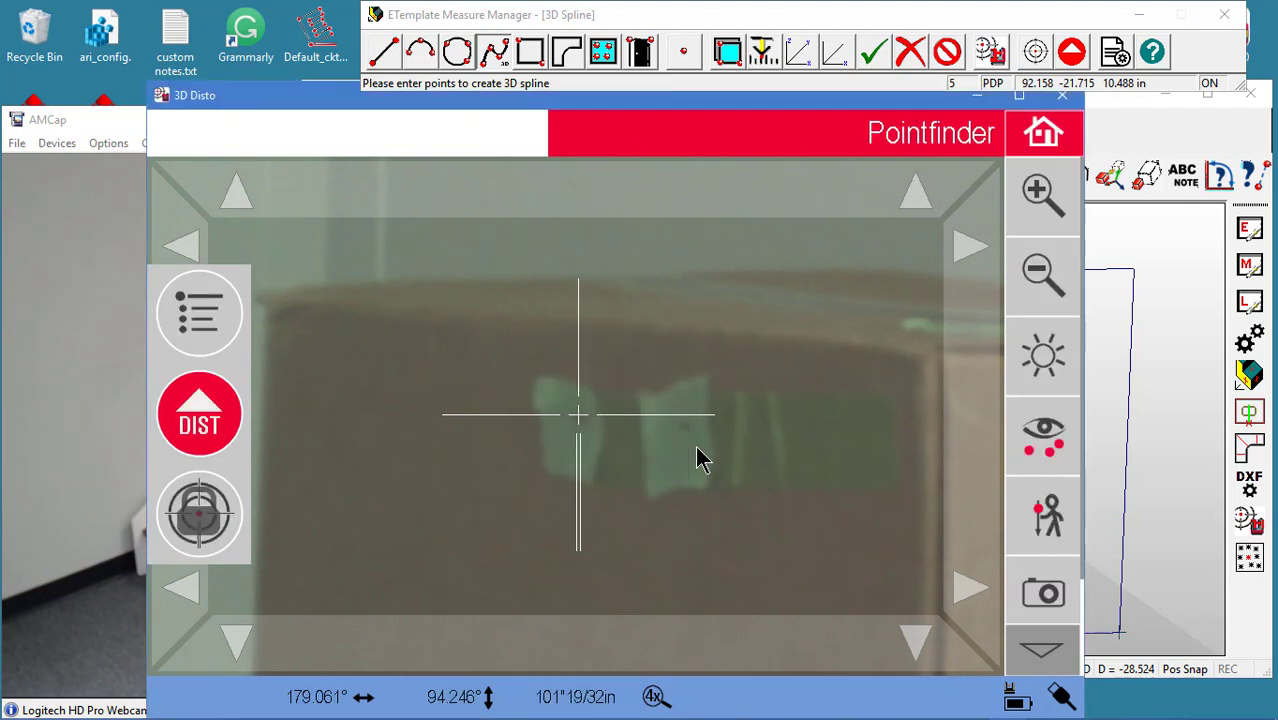
# Step: Return to the drawing and finish the 3D spline through the measured points
pyautogui.click(1185, 455)
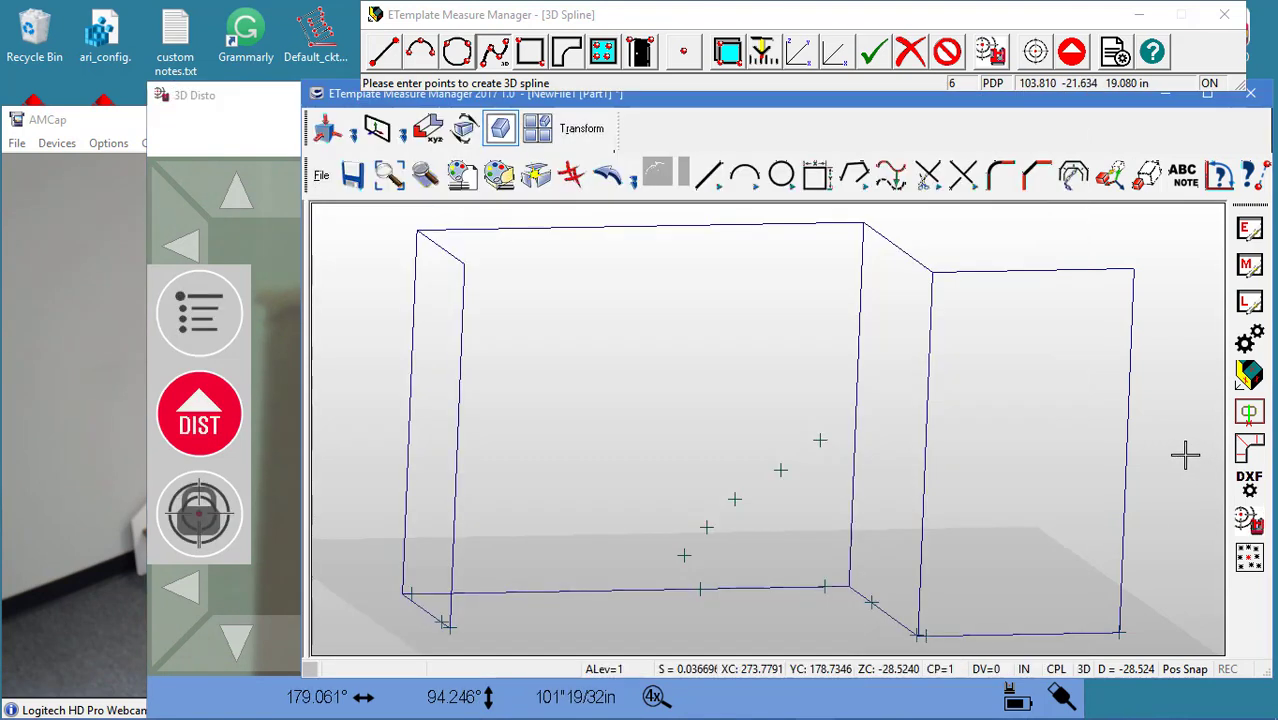
pyautogui.click(1052, 18)
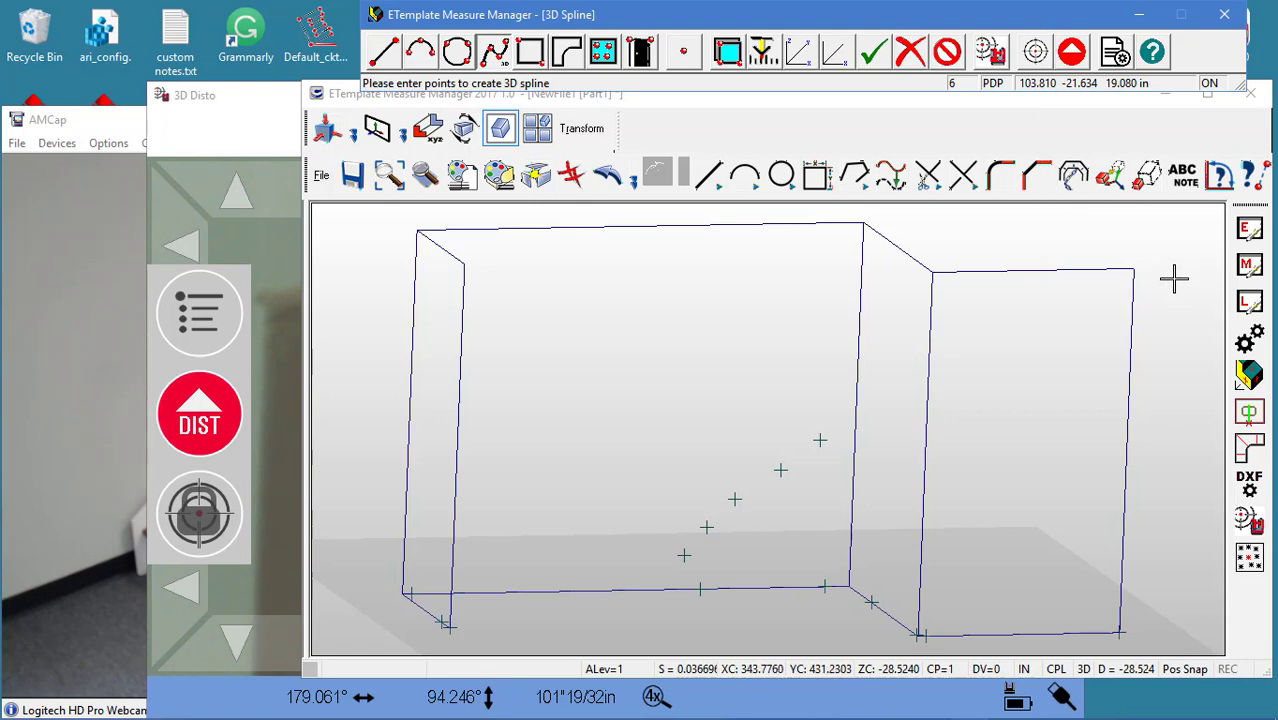
pyautogui.press('Return')
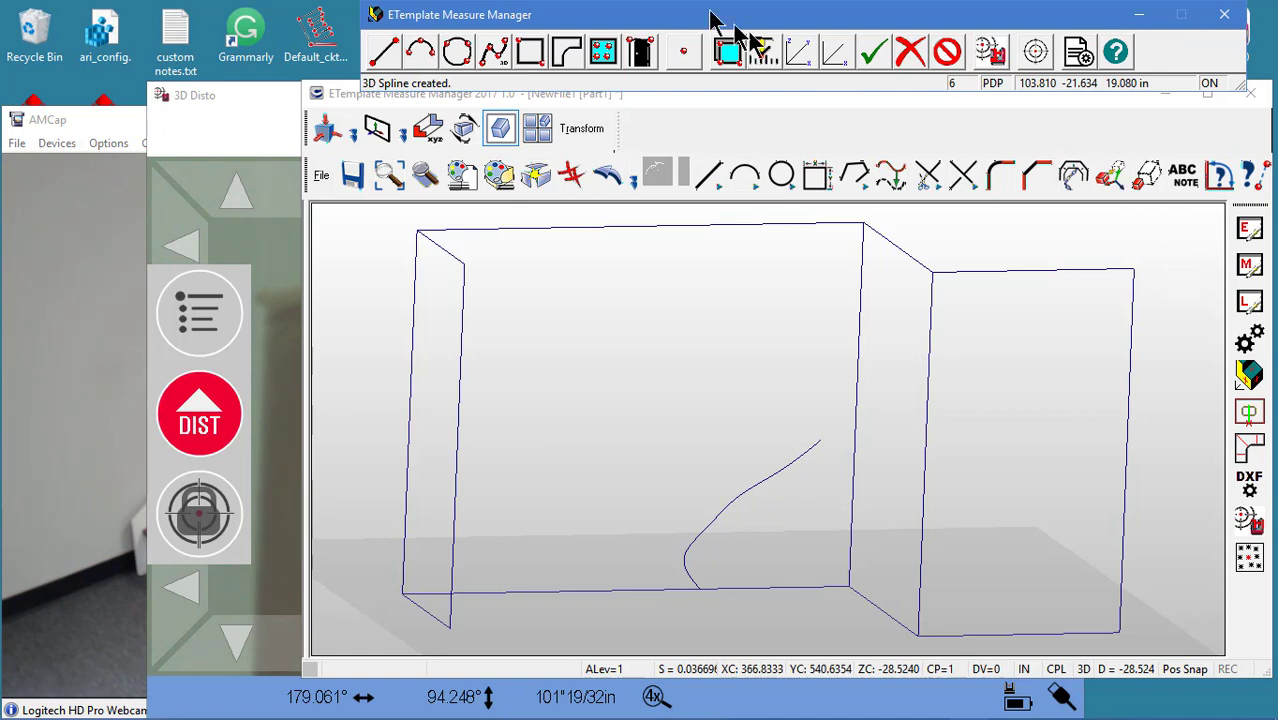
# Step: Start a second 3D Spline and bring the instrument's camera view forward
pyautogui.click(493, 55)
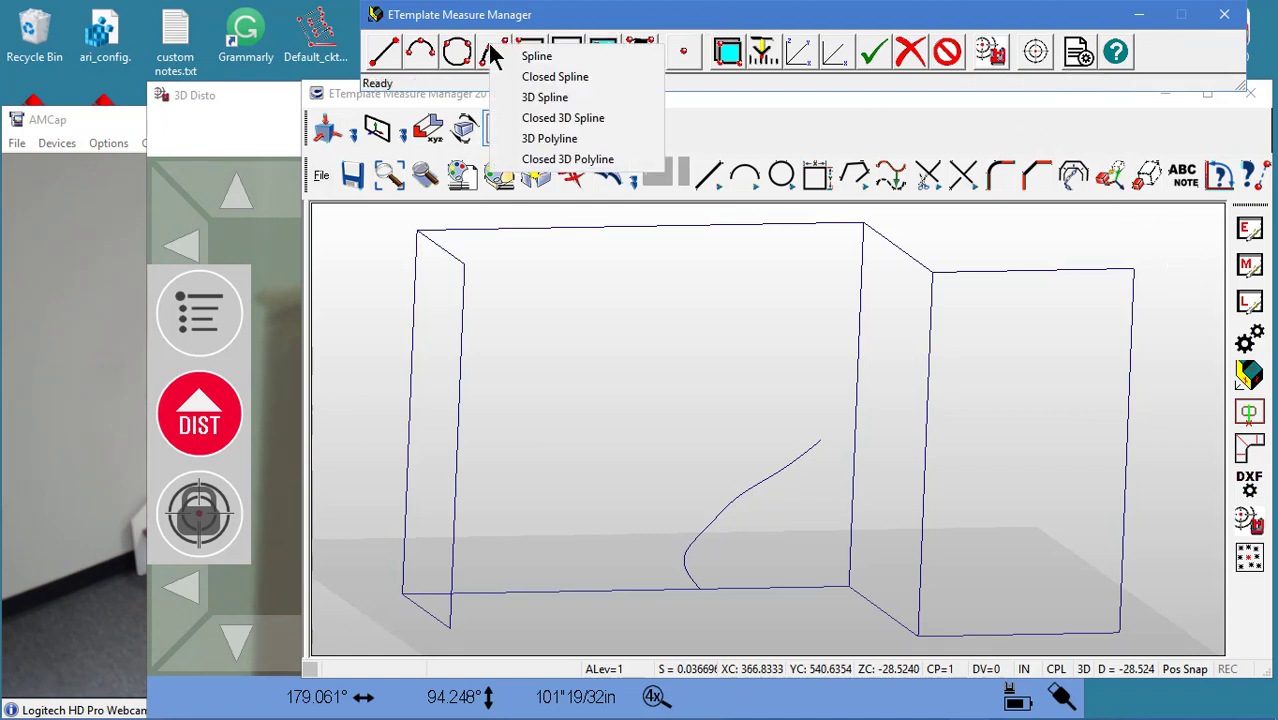
pyautogui.click(515, 91)
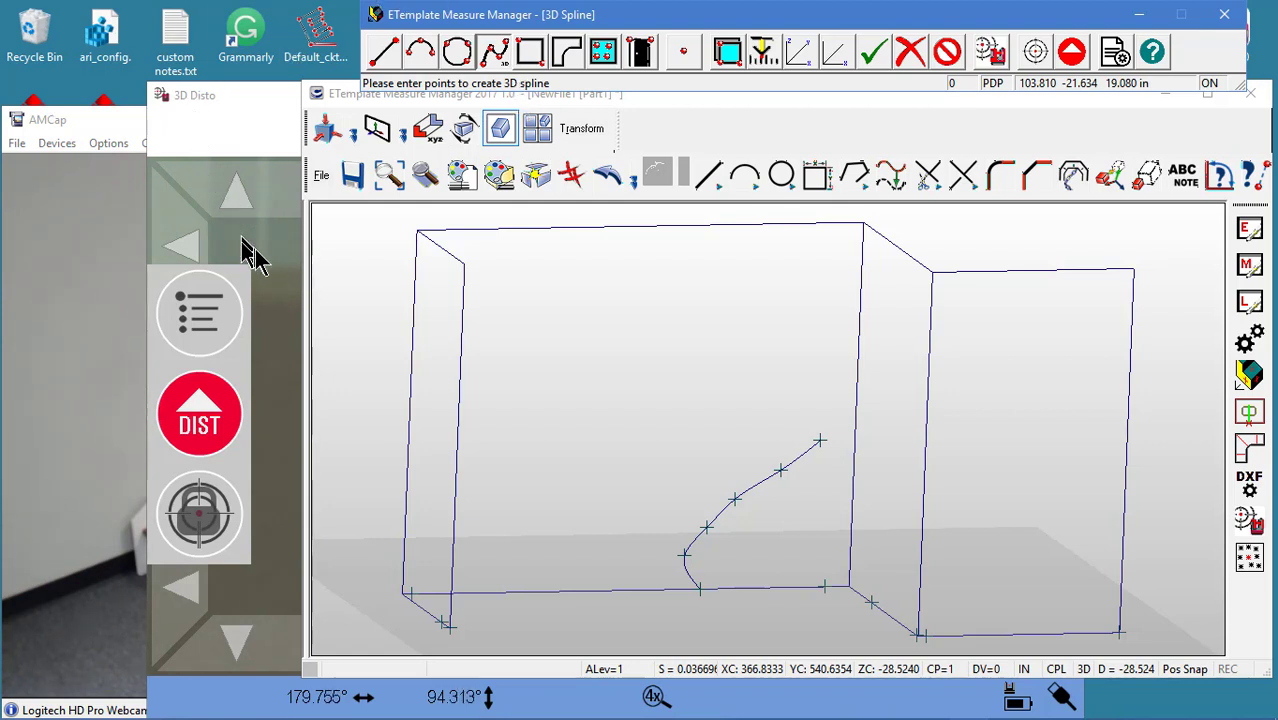
pyautogui.click(278, 268)
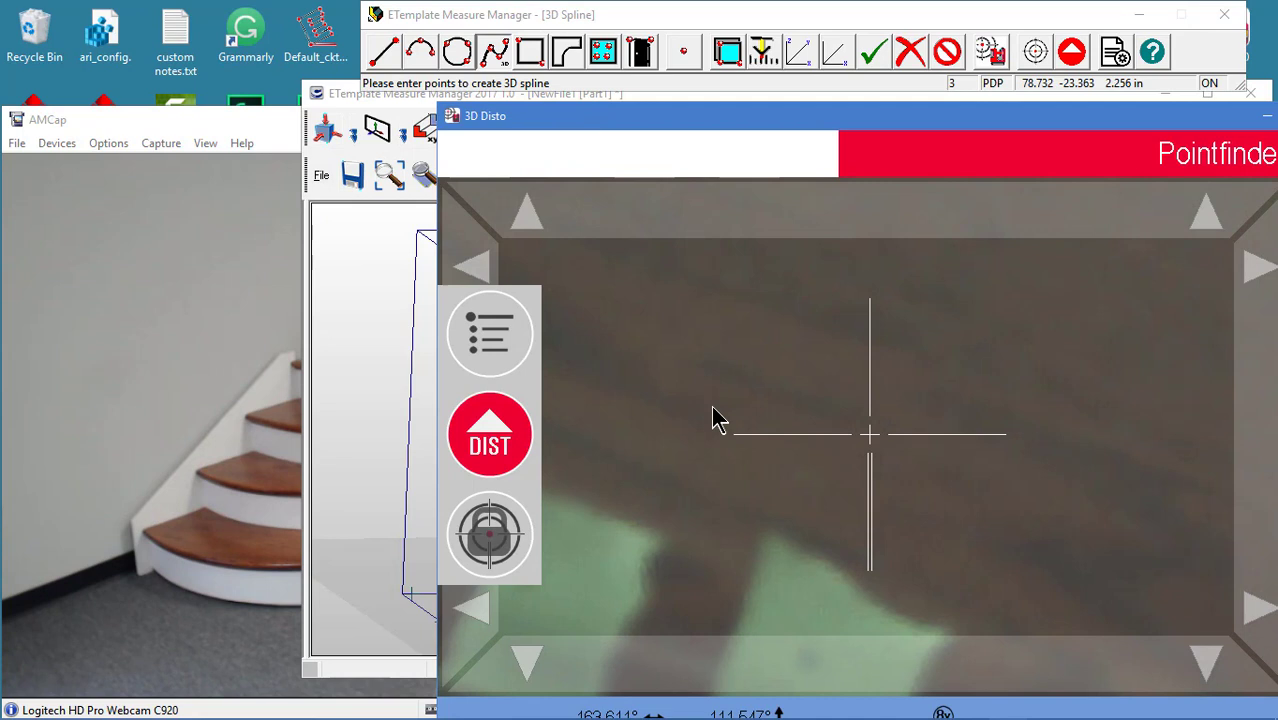
# Step: Aim at the green targets and measure each spline point along the stair edge, through the final one
pyautogui.click(845, 635)
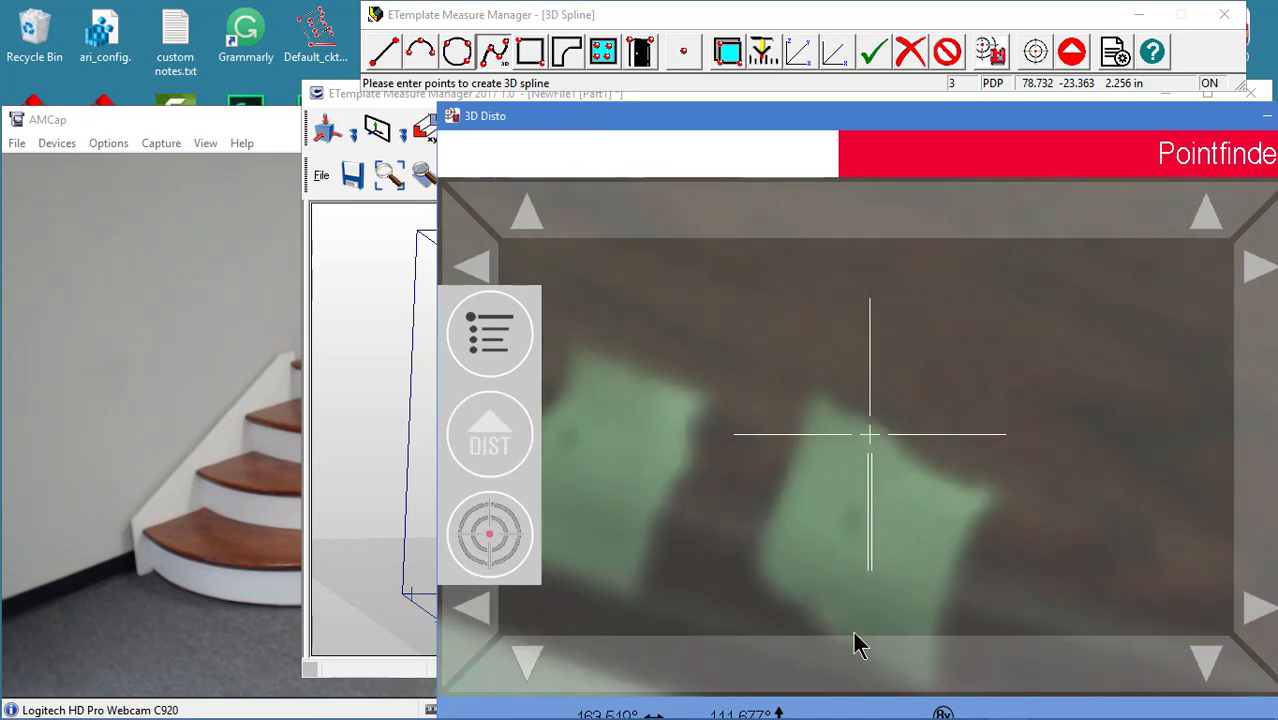
pyautogui.click(855, 510)
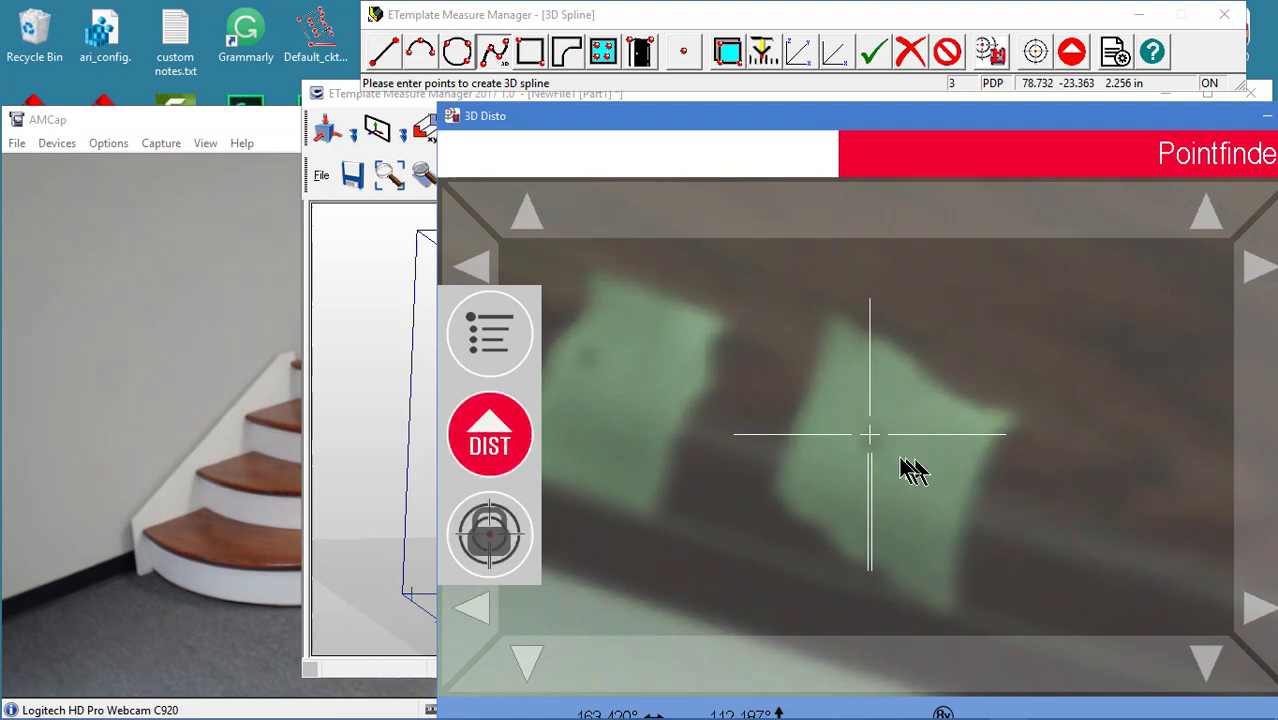
pyautogui.click(903, 512)
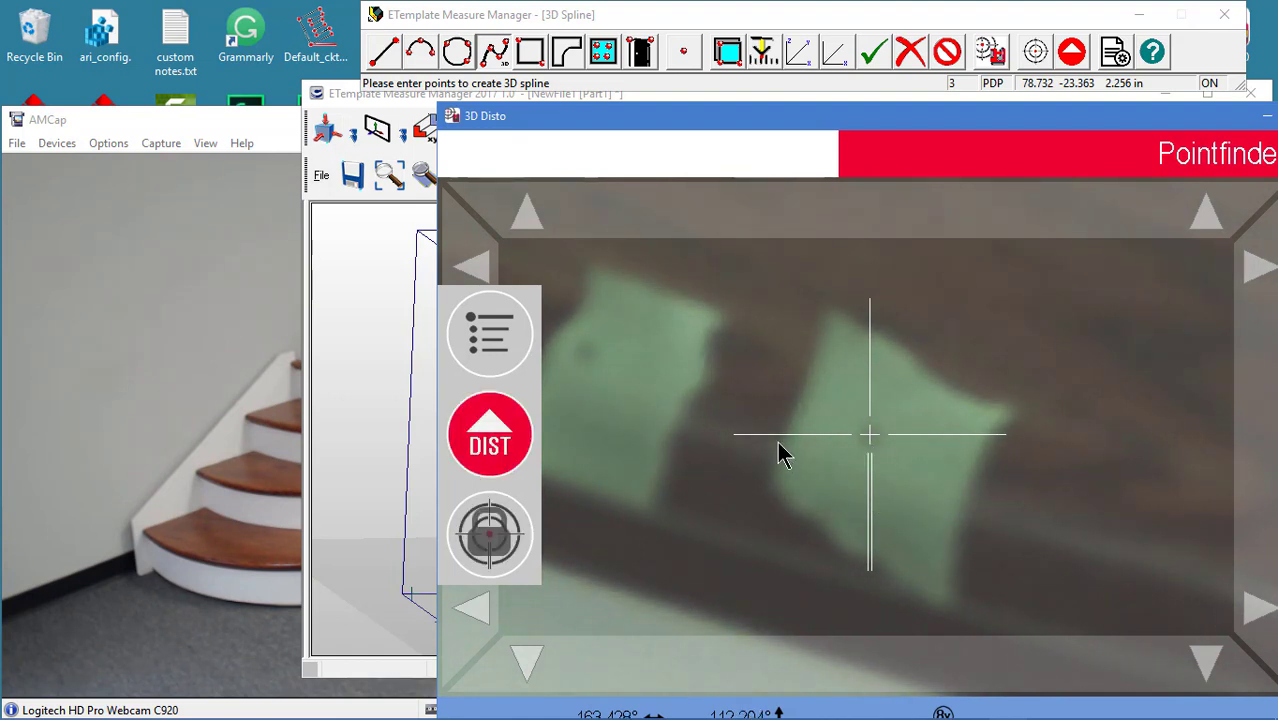
pyautogui.press('space')
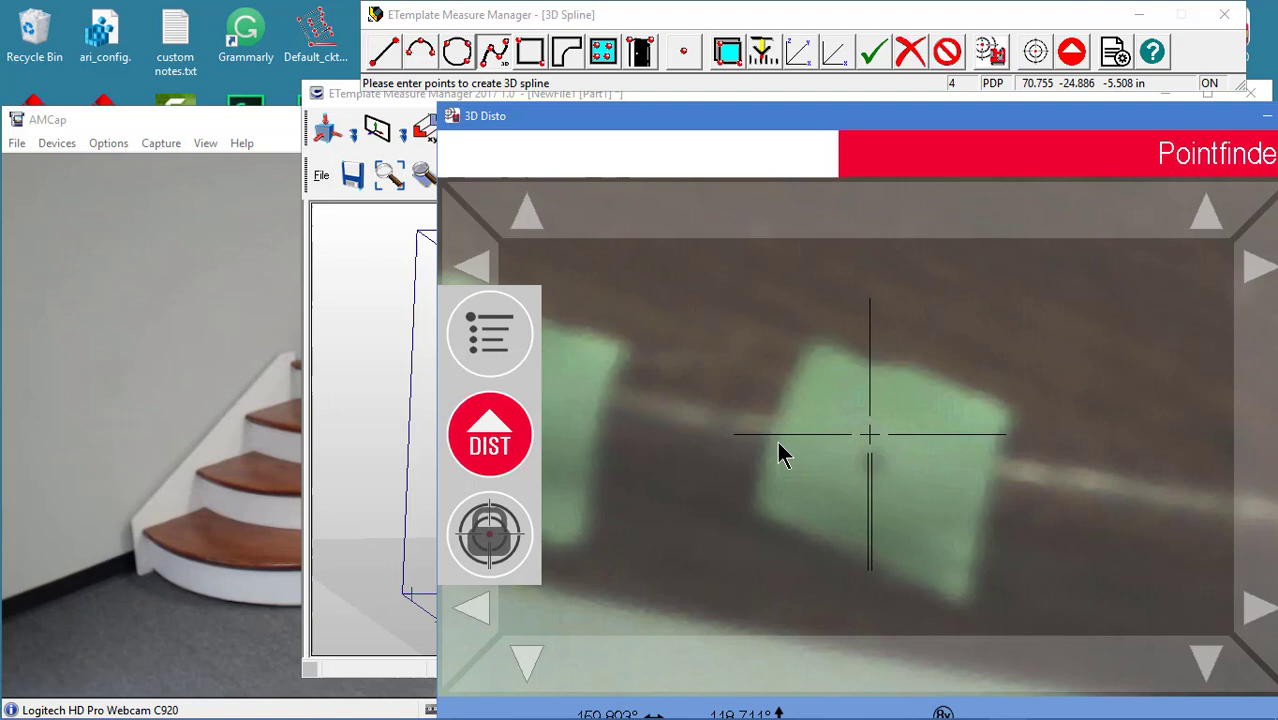
pyautogui.click(872, 470)
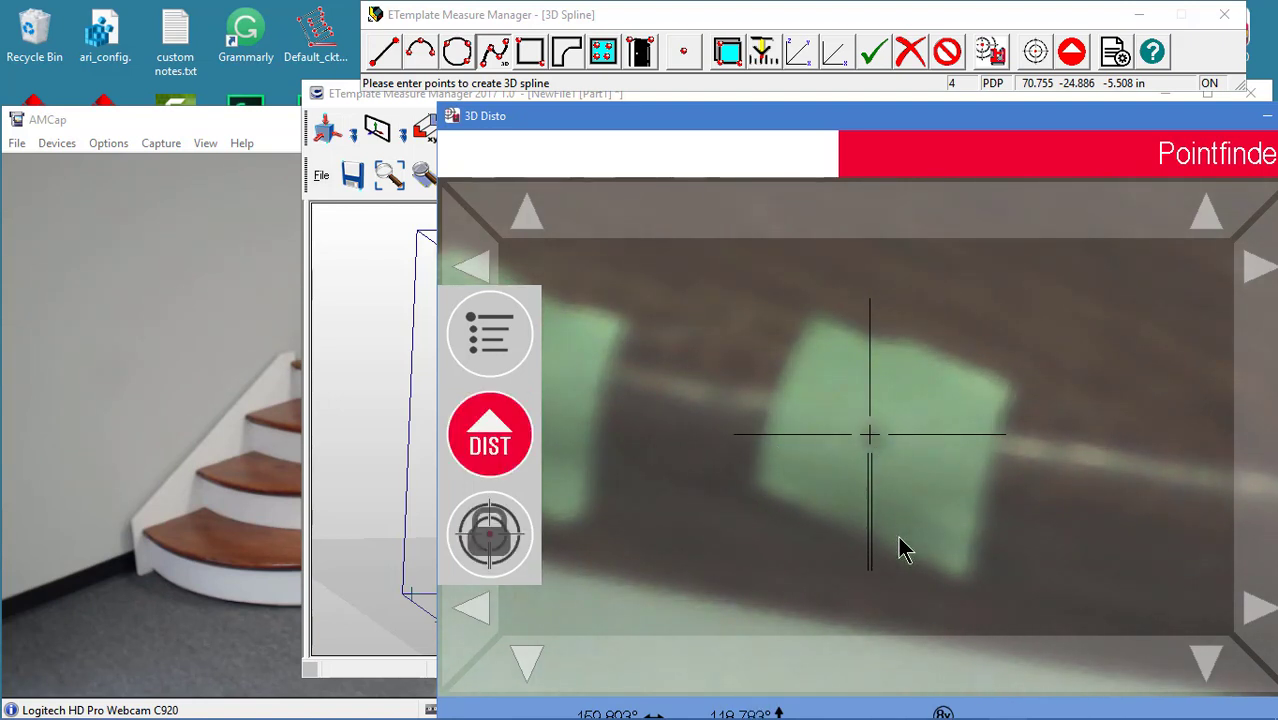
pyautogui.press('space')
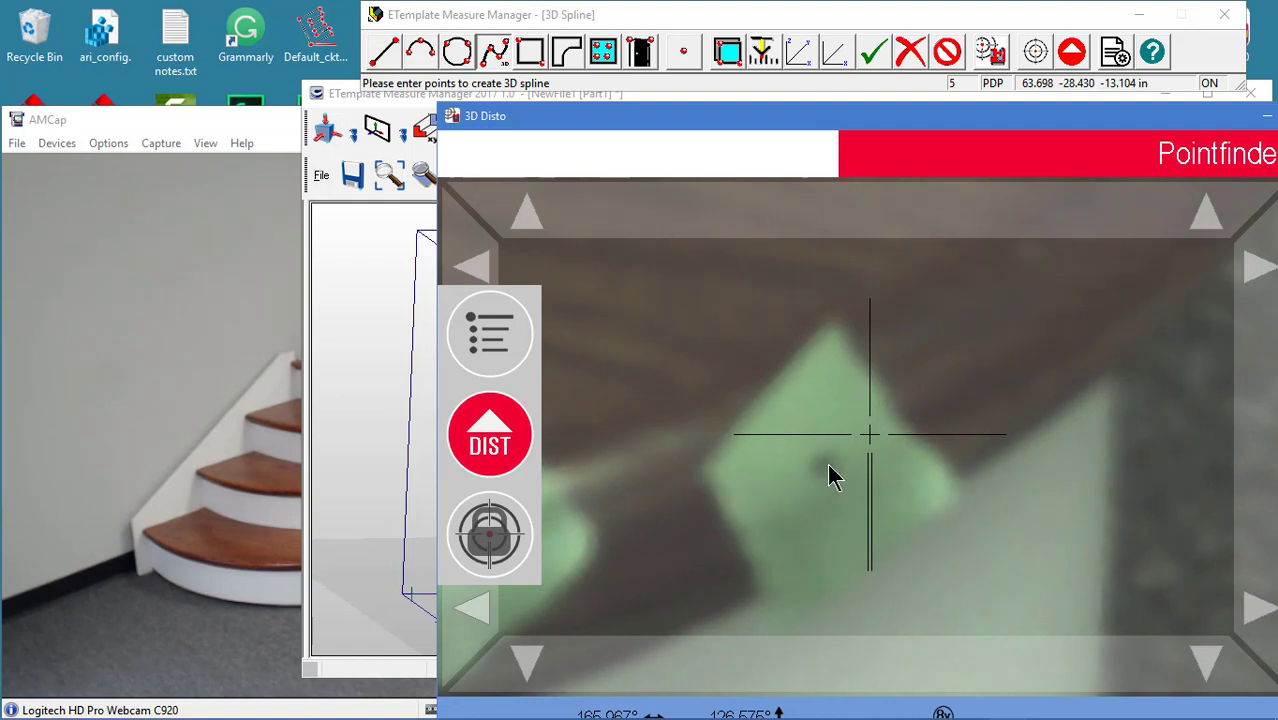
pyautogui.click(828, 467)
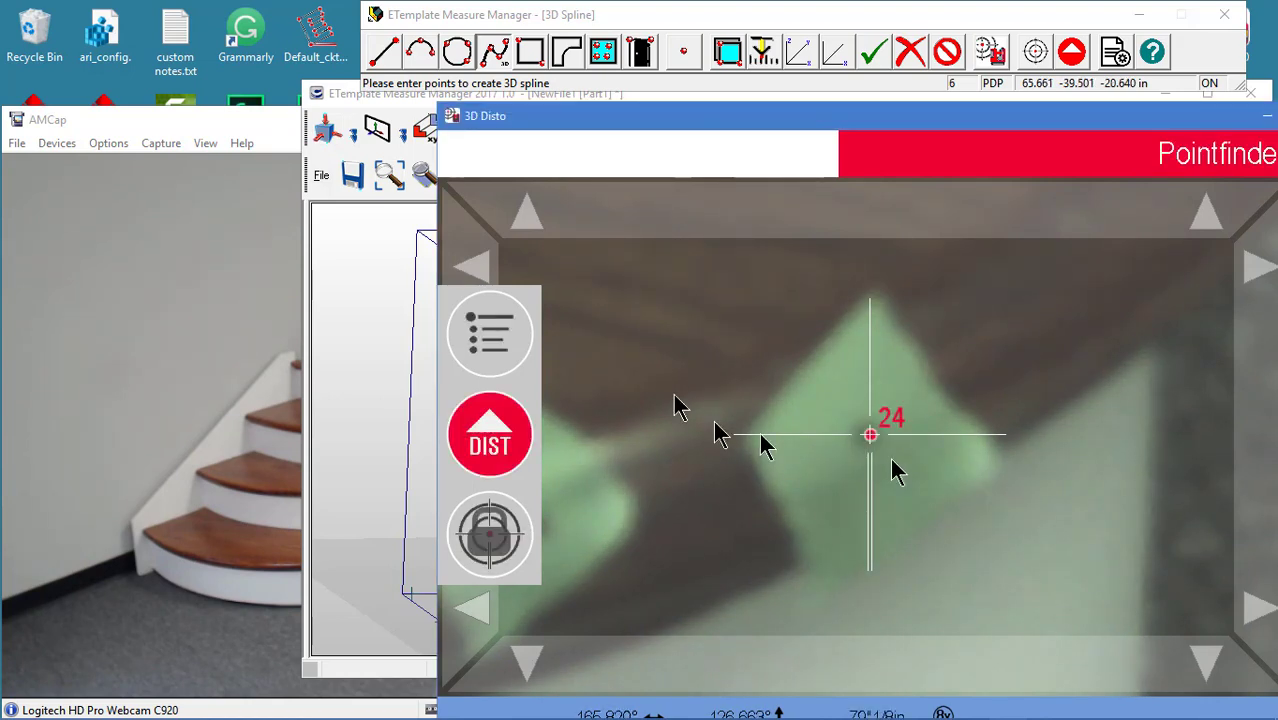
pyautogui.click(372, 368)
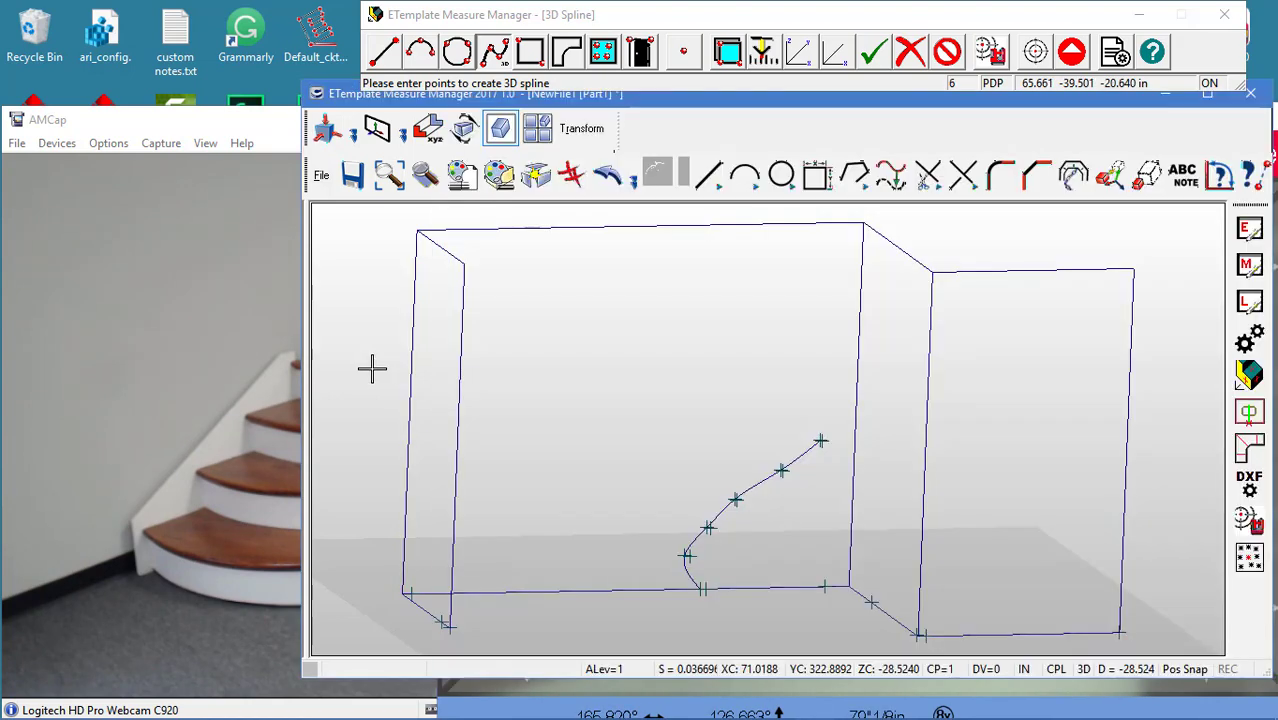
pyautogui.click(941, 21)
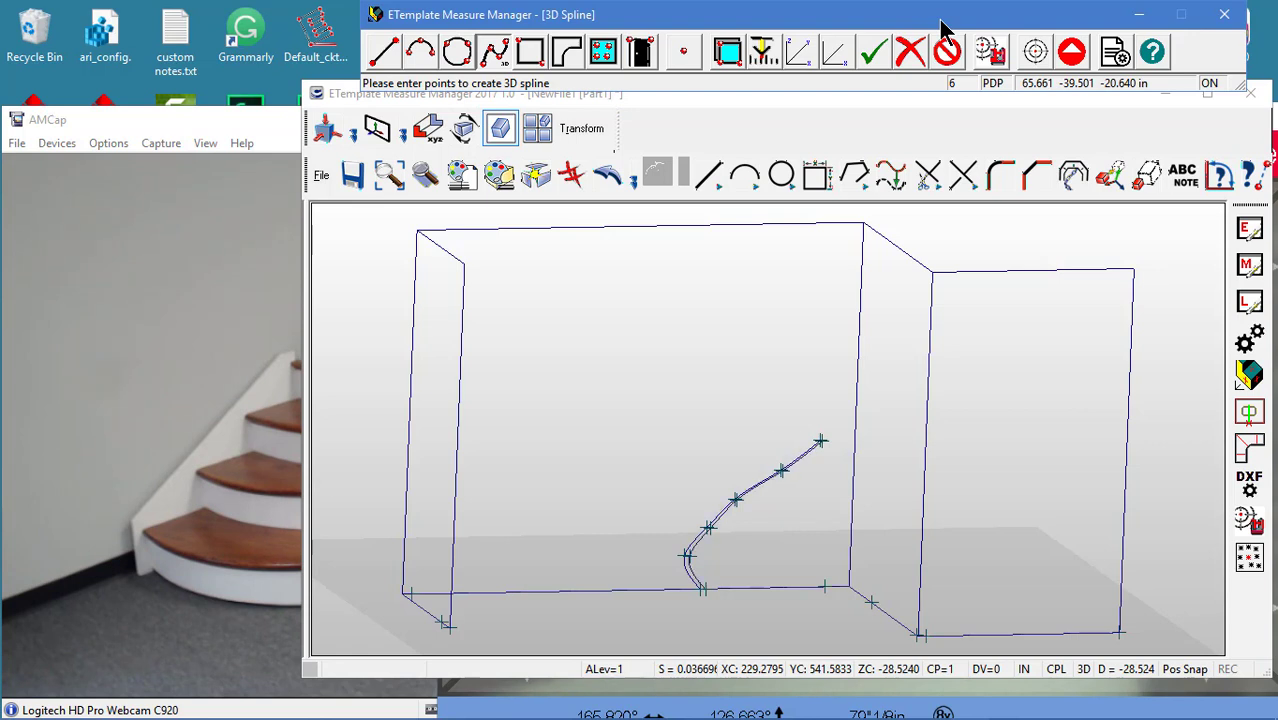
# Step: Complete the second 3D spline and rotate the room to a front-facing view
pyautogui.press('Return')
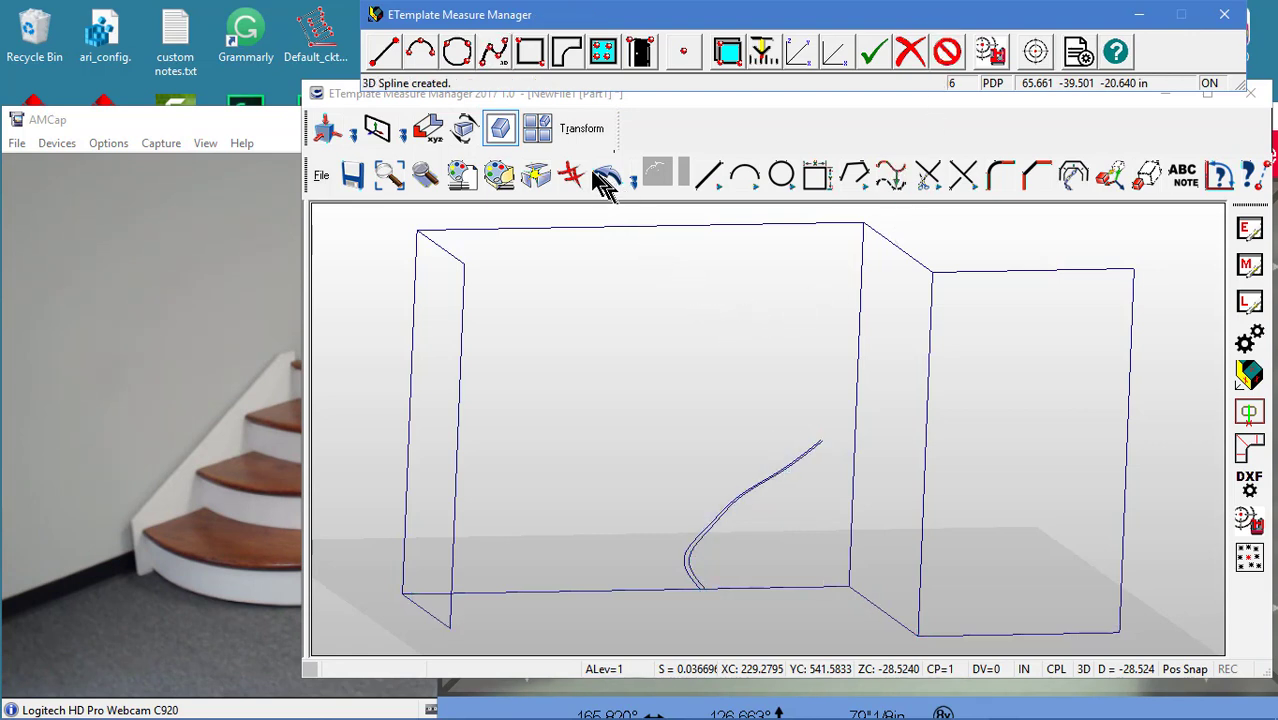
pyautogui.click(470, 128)
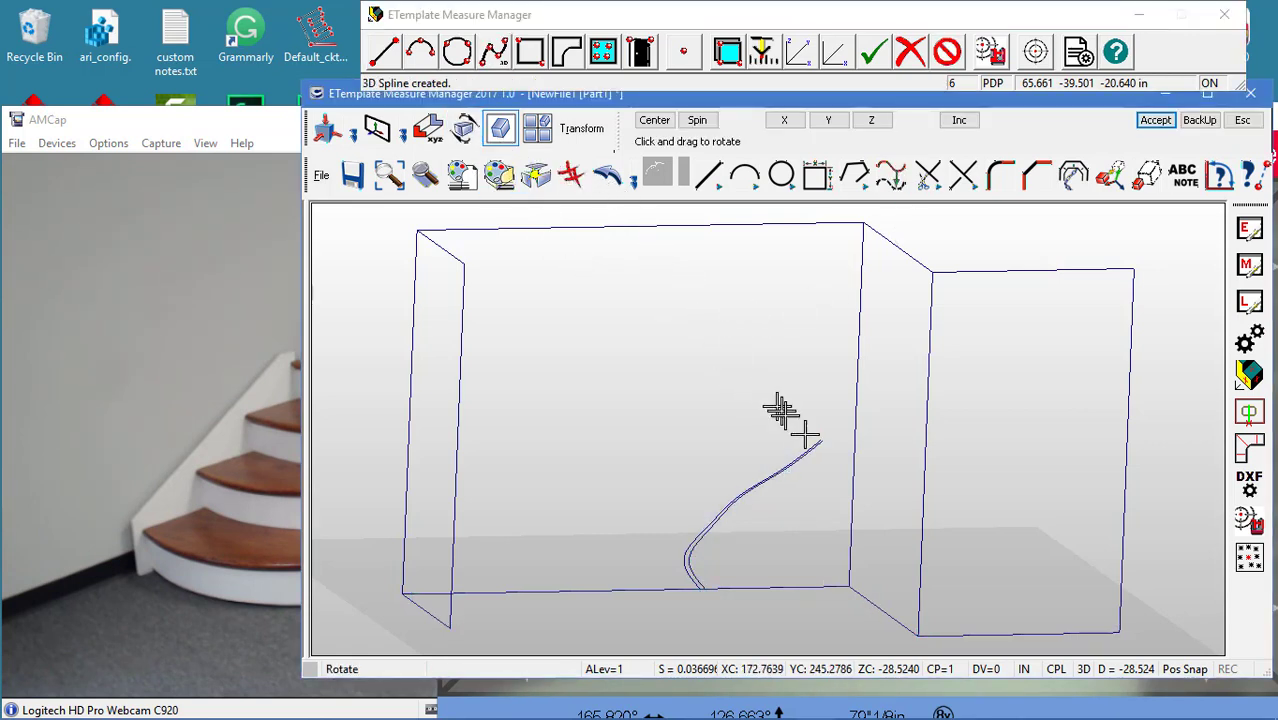
pyautogui.moveTo(810, 516); pyautogui.dragTo(1042, 472)
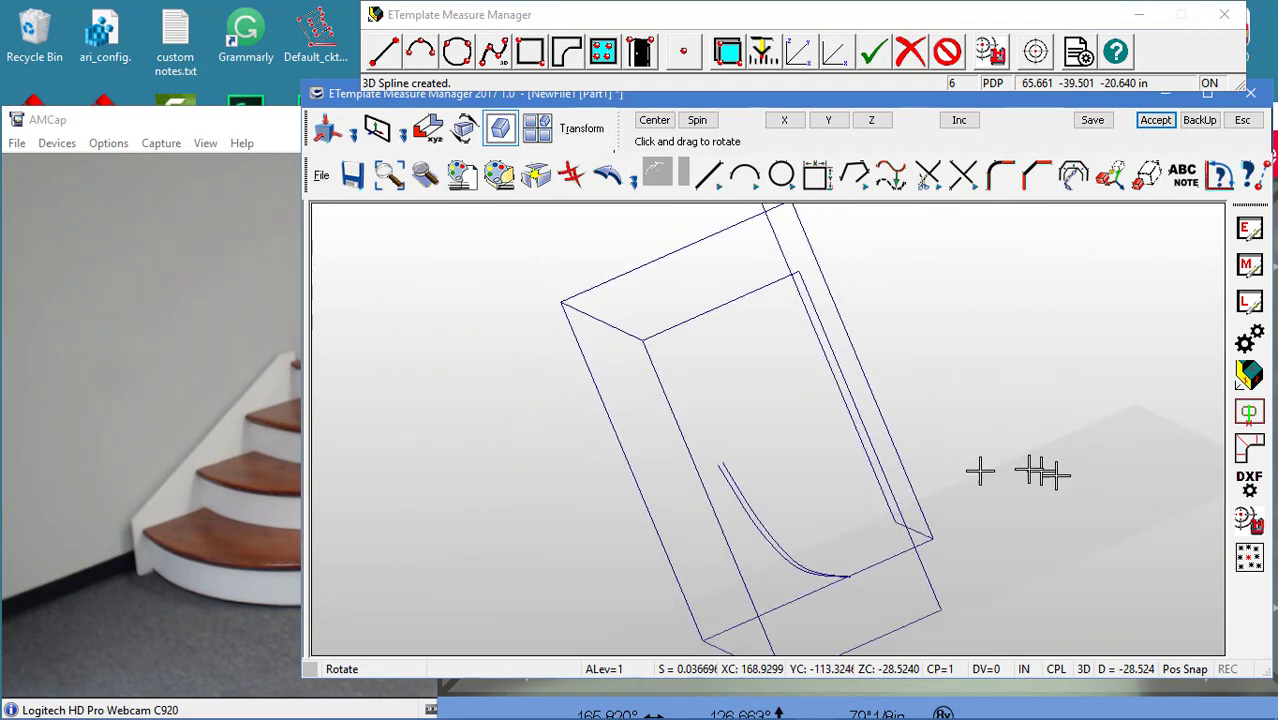
pyautogui.moveTo(862, 471); pyautogui.dragTo(660, 513)
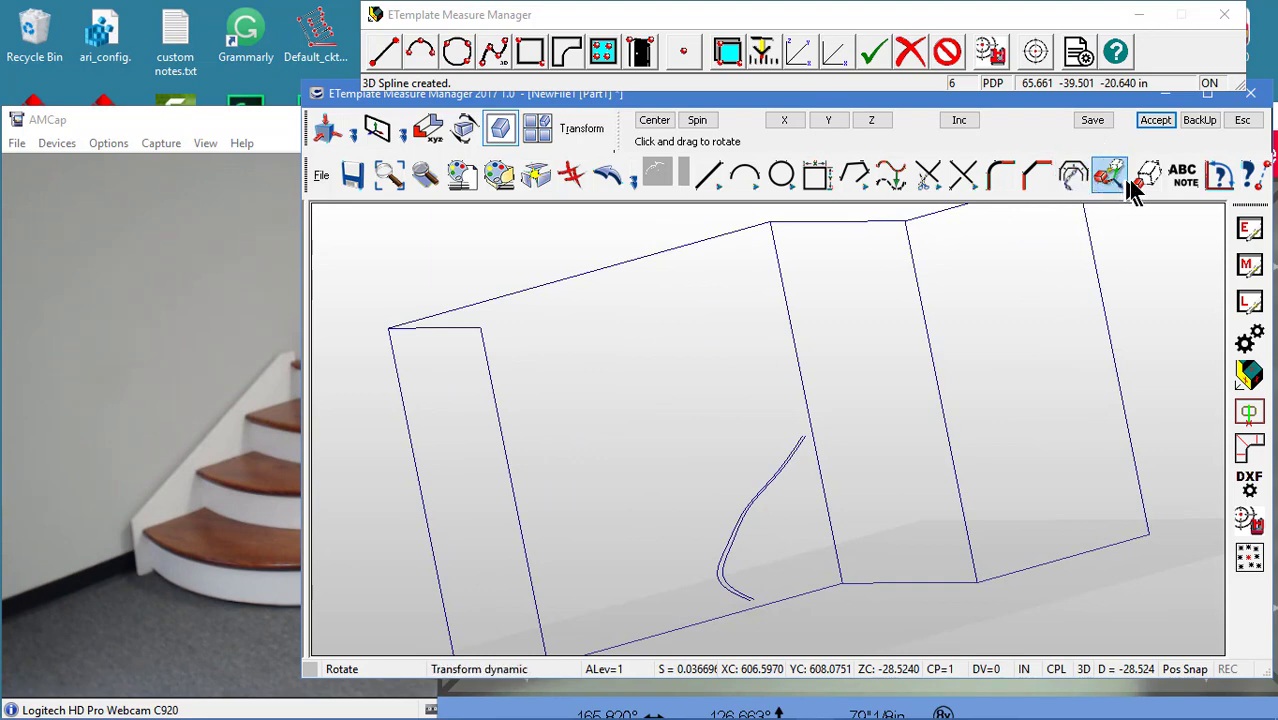
# Step: Turn on Display for the digitized_points level and reorient the view around the splines
pyautogui.click(1163, 177)
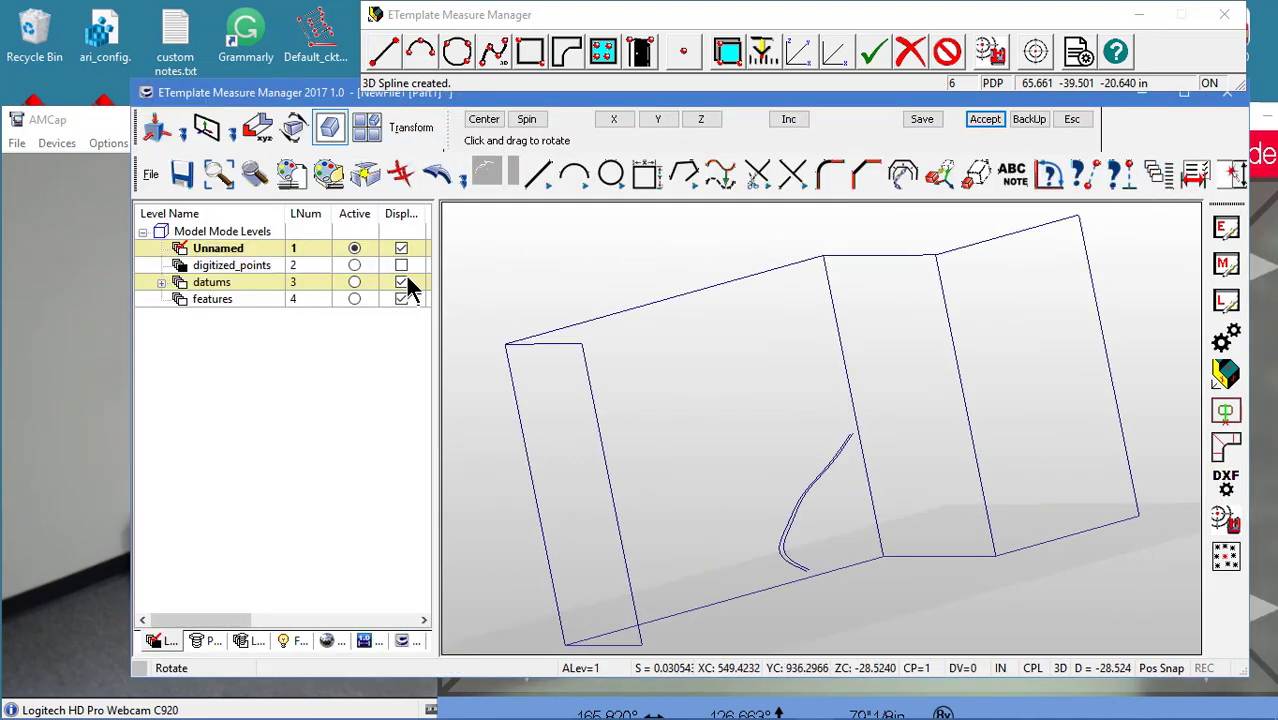
pyautogui.click(401, 265)
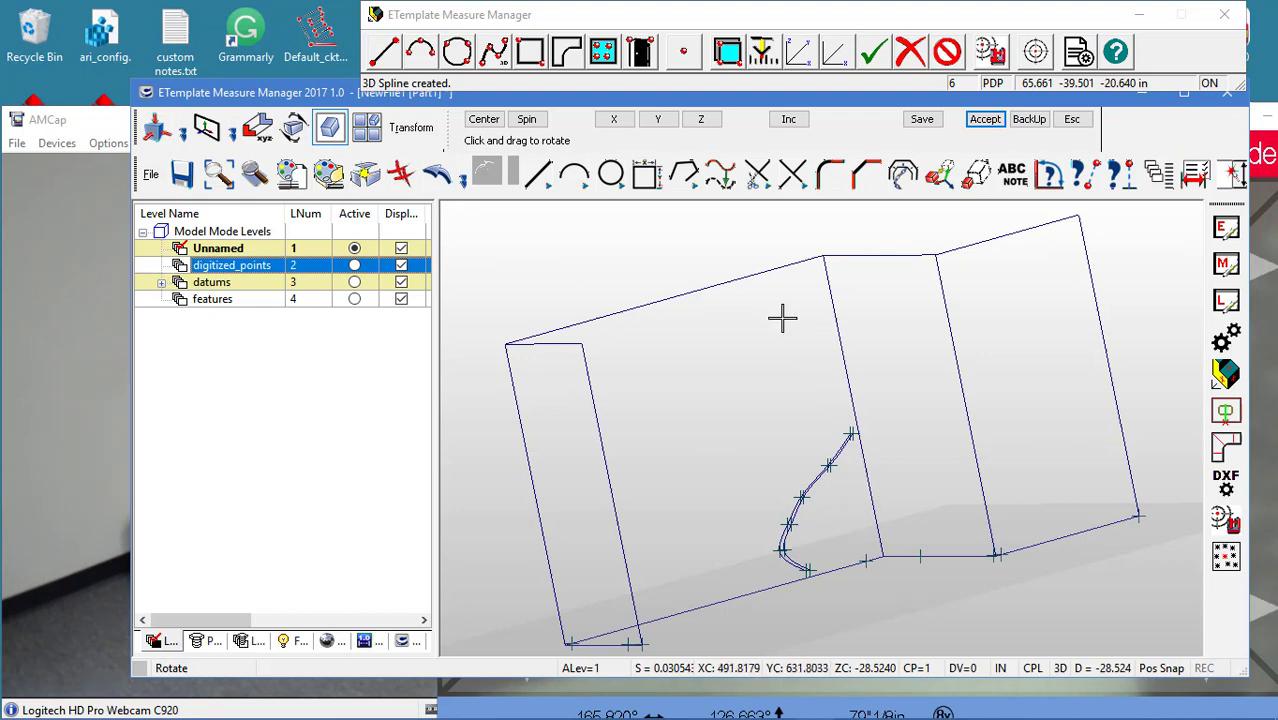
pyautogui.scroll(-1, 850, 528)
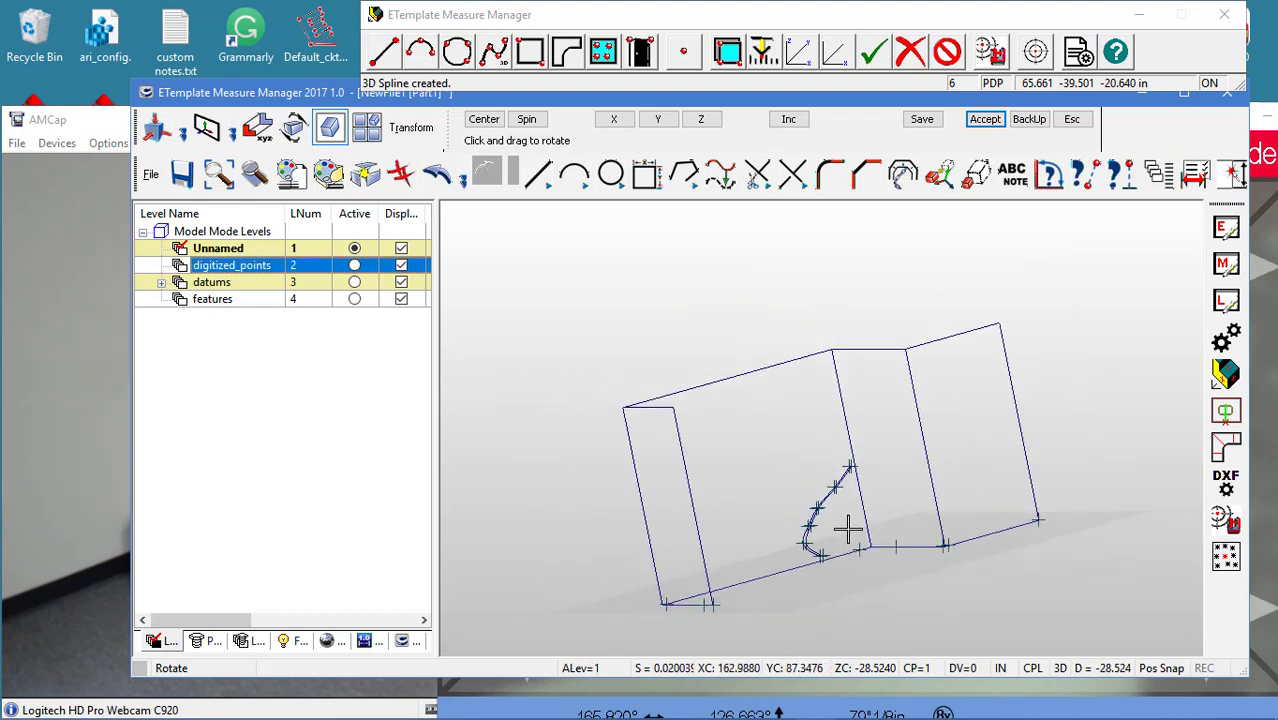
pyautogui.scroll(1, 845, 545)
pyautogui.scroll(3, 848, 556)
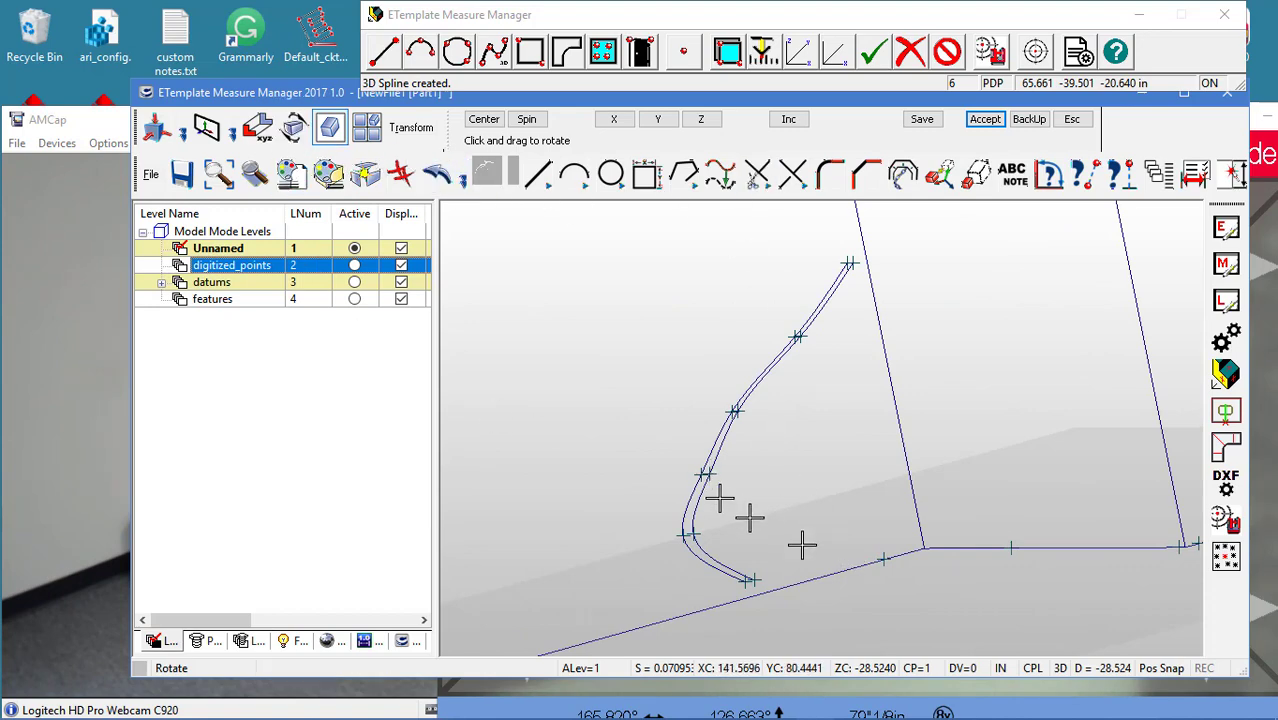
pyautogui.moveTo(805, 542); pyautogui.dragTo(850, 576)
pyautogui.click(150, 174)
pyautogui.moveTo(187, 462)
pyautogui.click(625, 420)
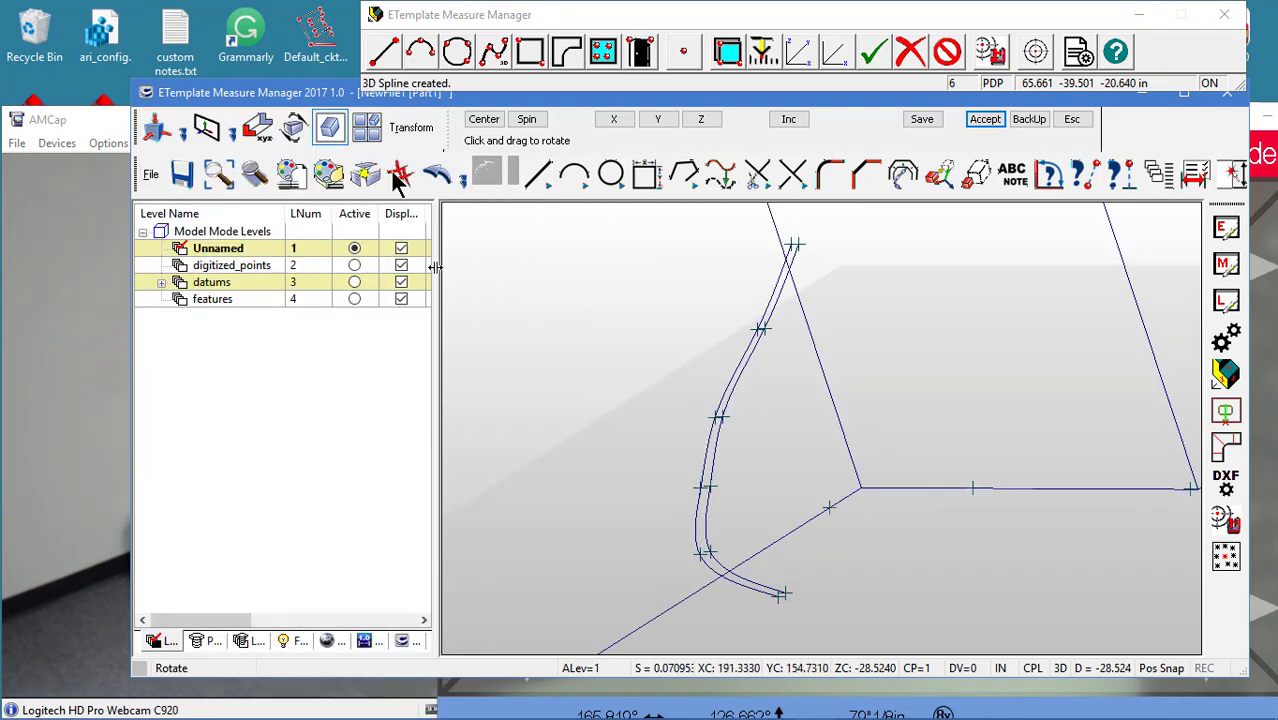
# Step: Export to AutoCAD DXF with all 35 displayed entities selected
pyautogui.click(218, 174)
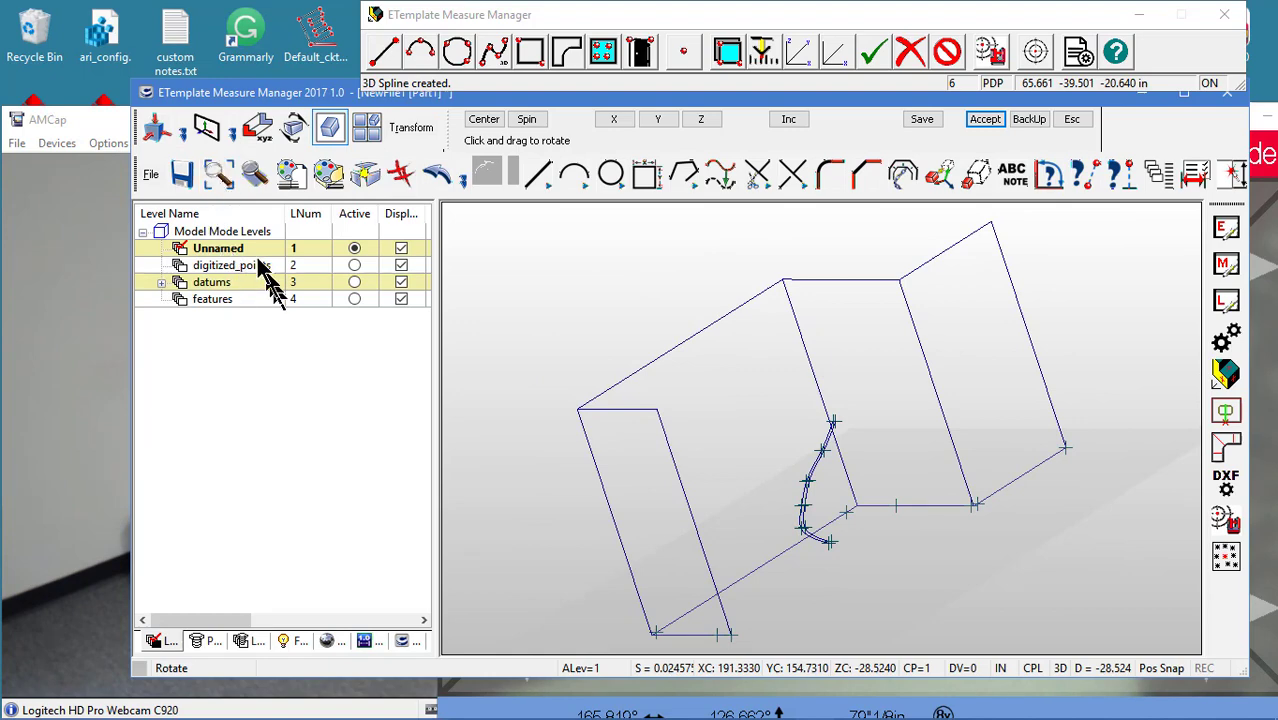
pyautogui.click(152, 176)
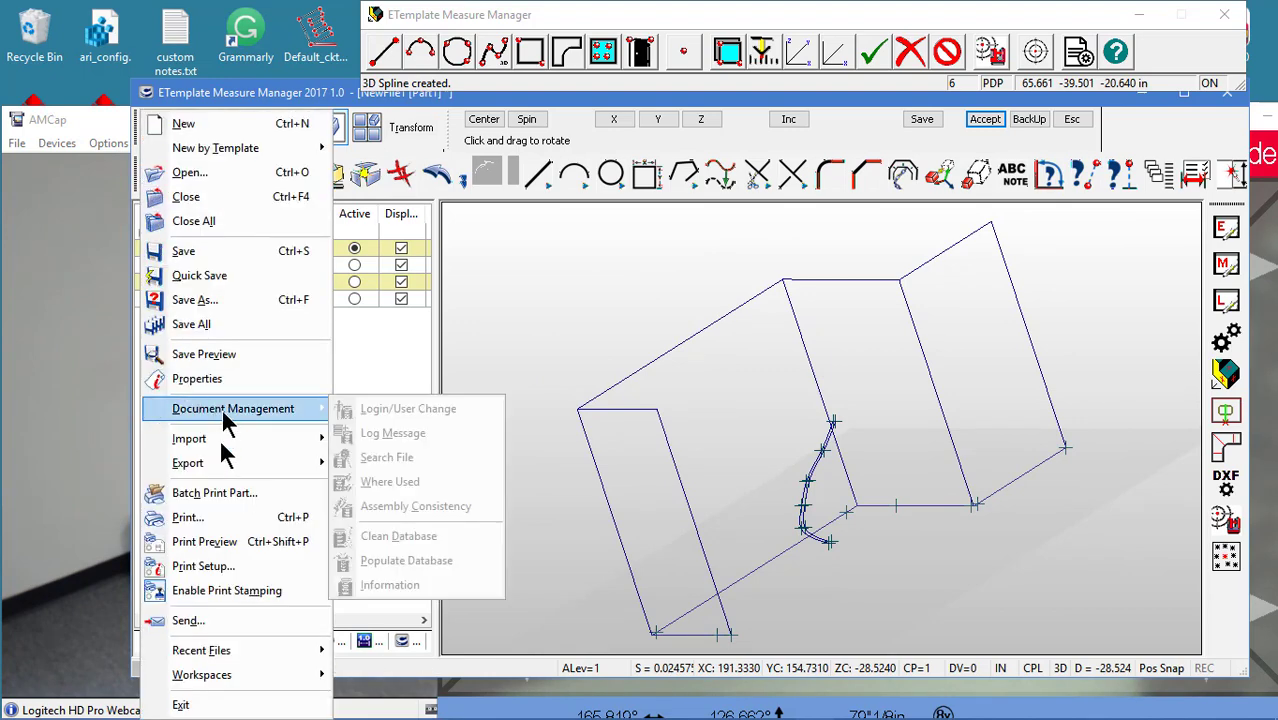
pyautogui.moveTo(208, 463)
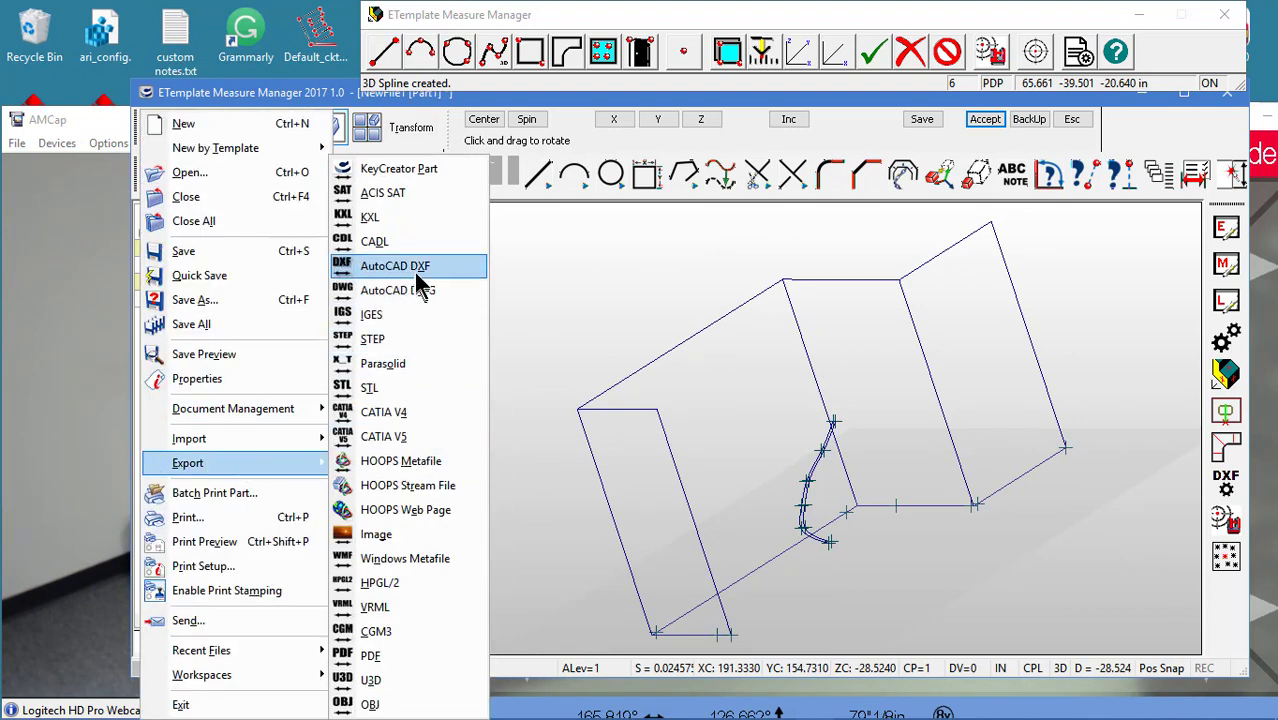
pyautogui.click(414, 272)
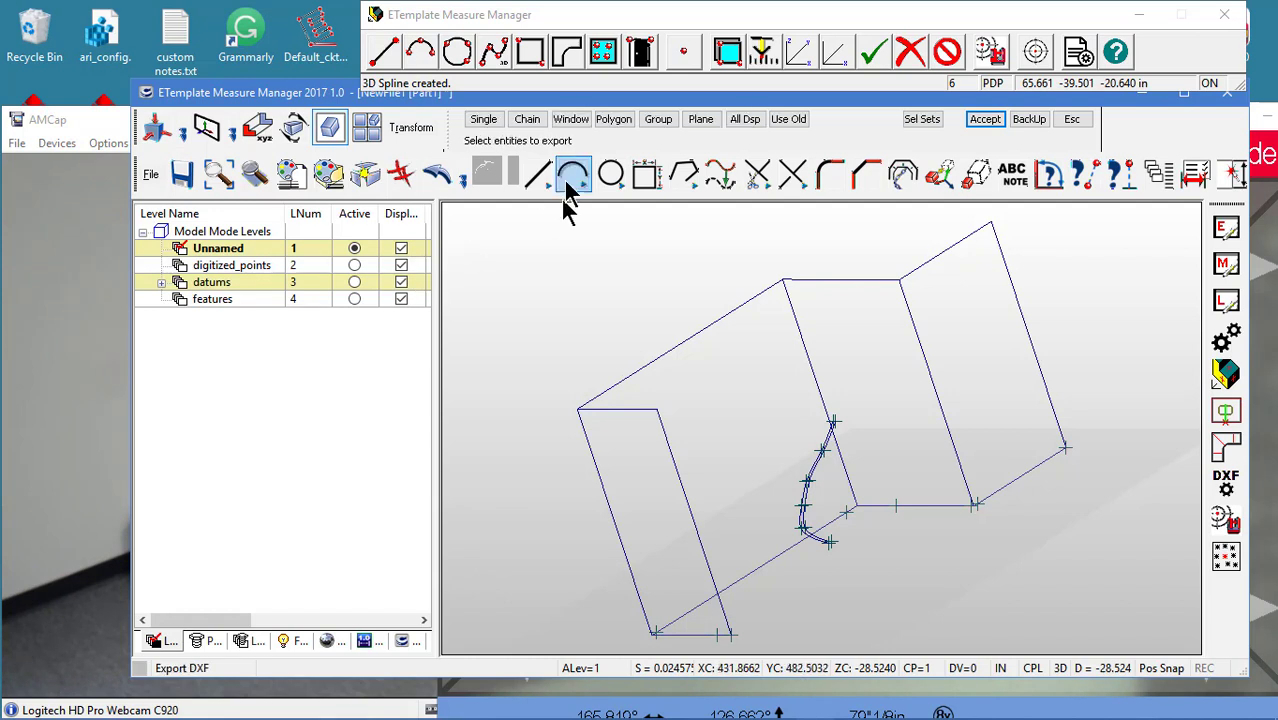
pyautogui.click(745, 119)
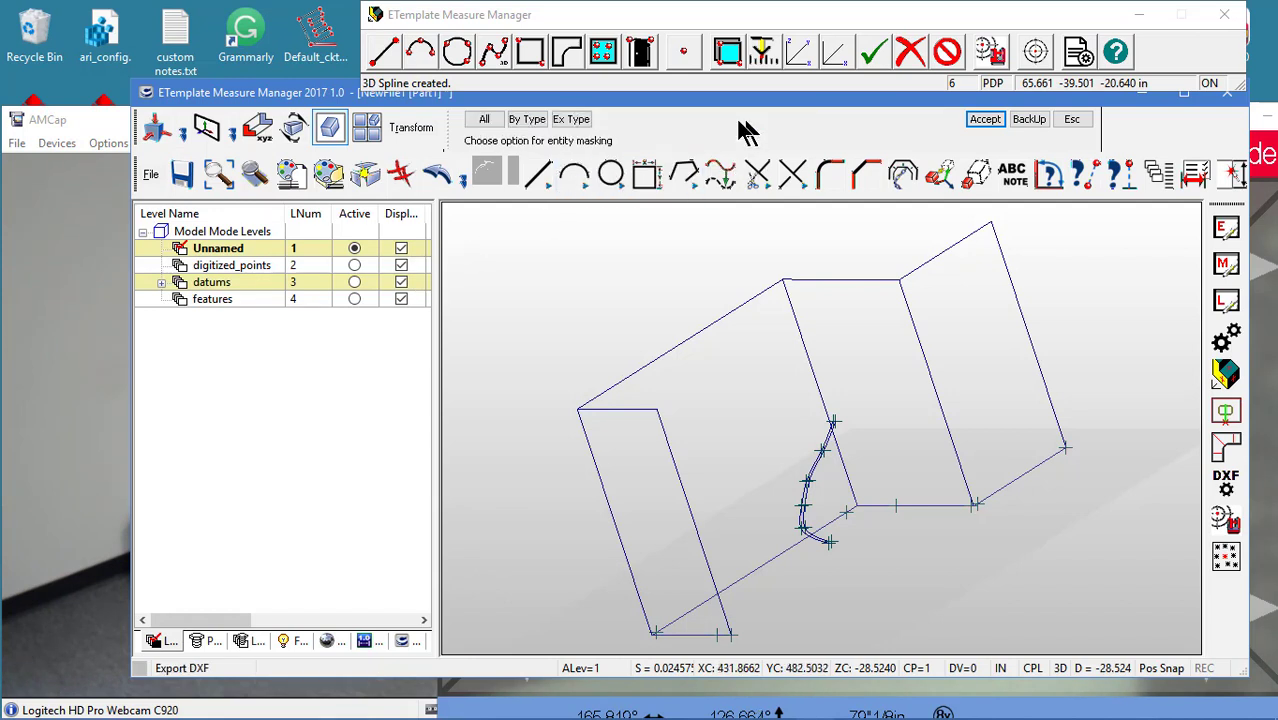
pyautogui.click(485, 120)
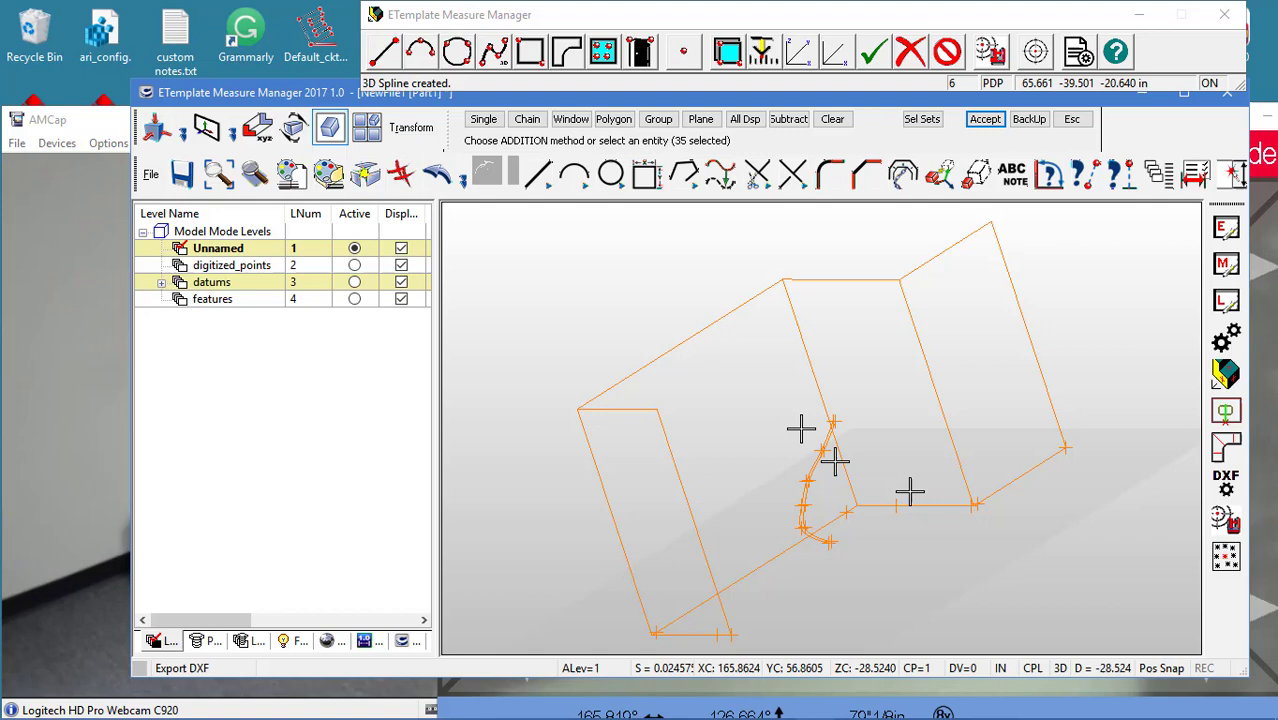
pyautogui.click(985, 120)
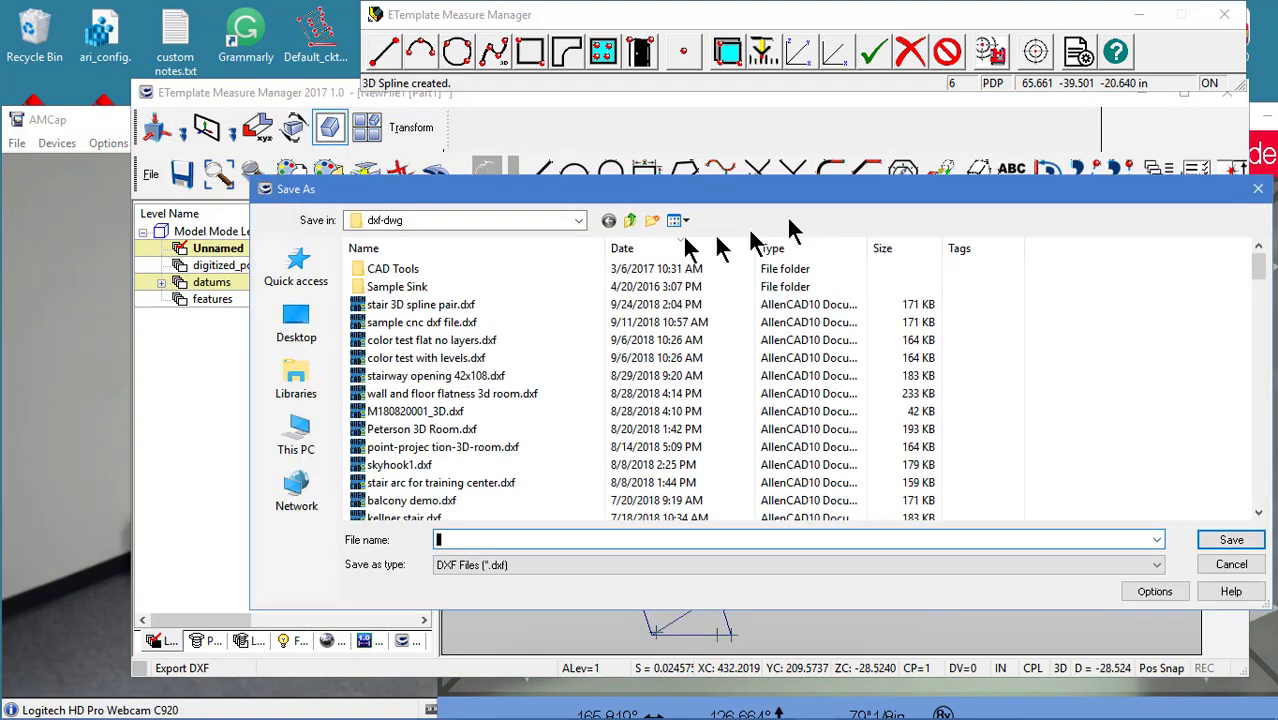
# Step: Save the DXF as 'stair 3D spline pair2' in dxf-dwg and close the conversion summary
pyautogui.click(472, 305)
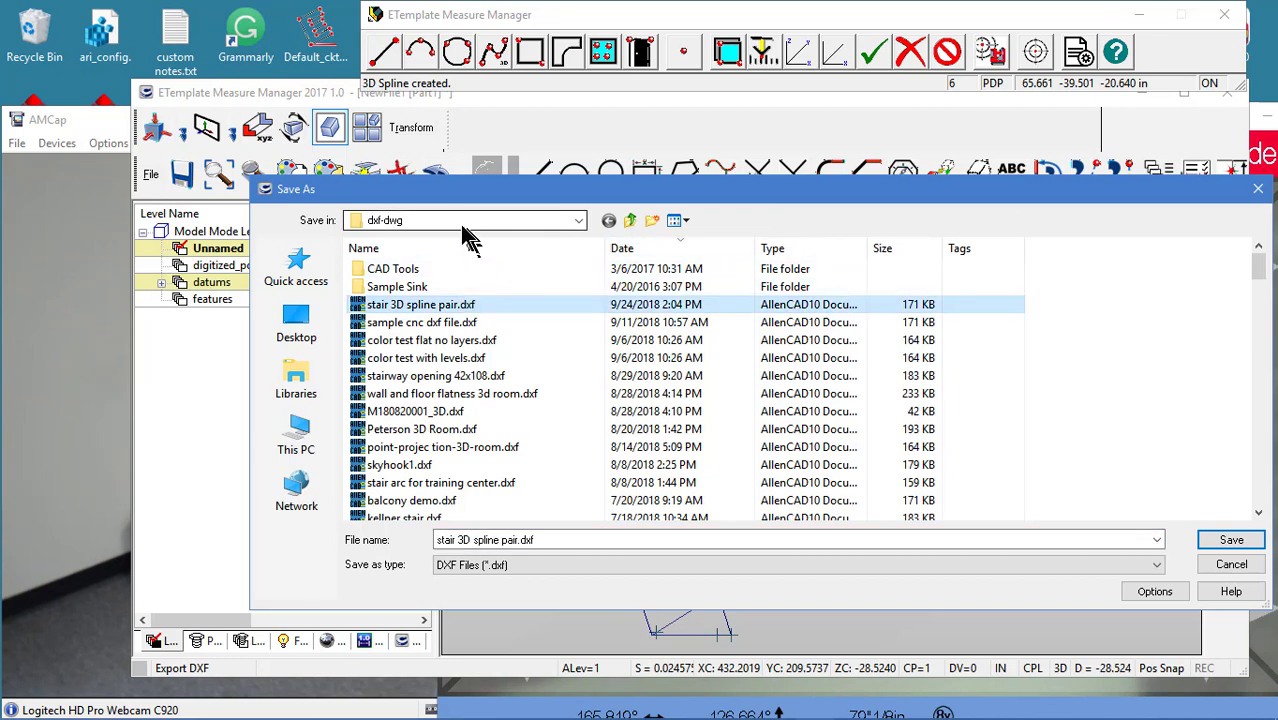
pyautogui.click(441, 305)
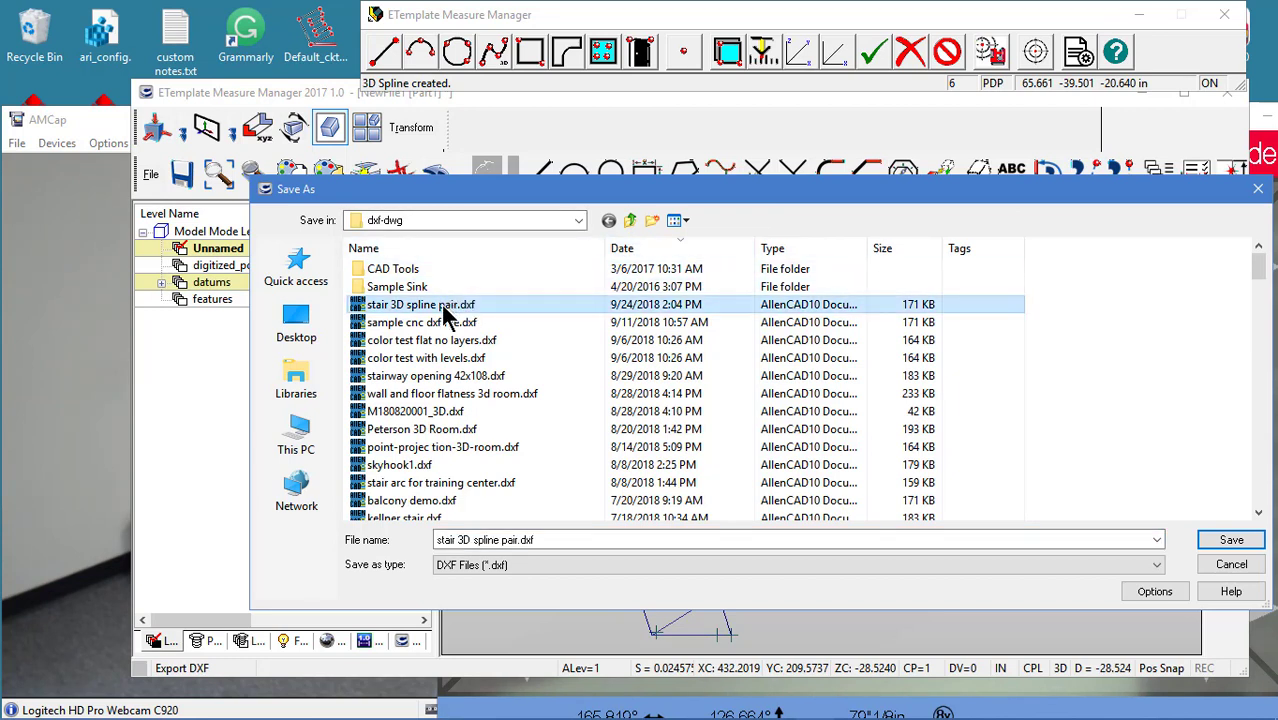
pyautogui.click(549, 550)
pyautogui.click(537, 548)
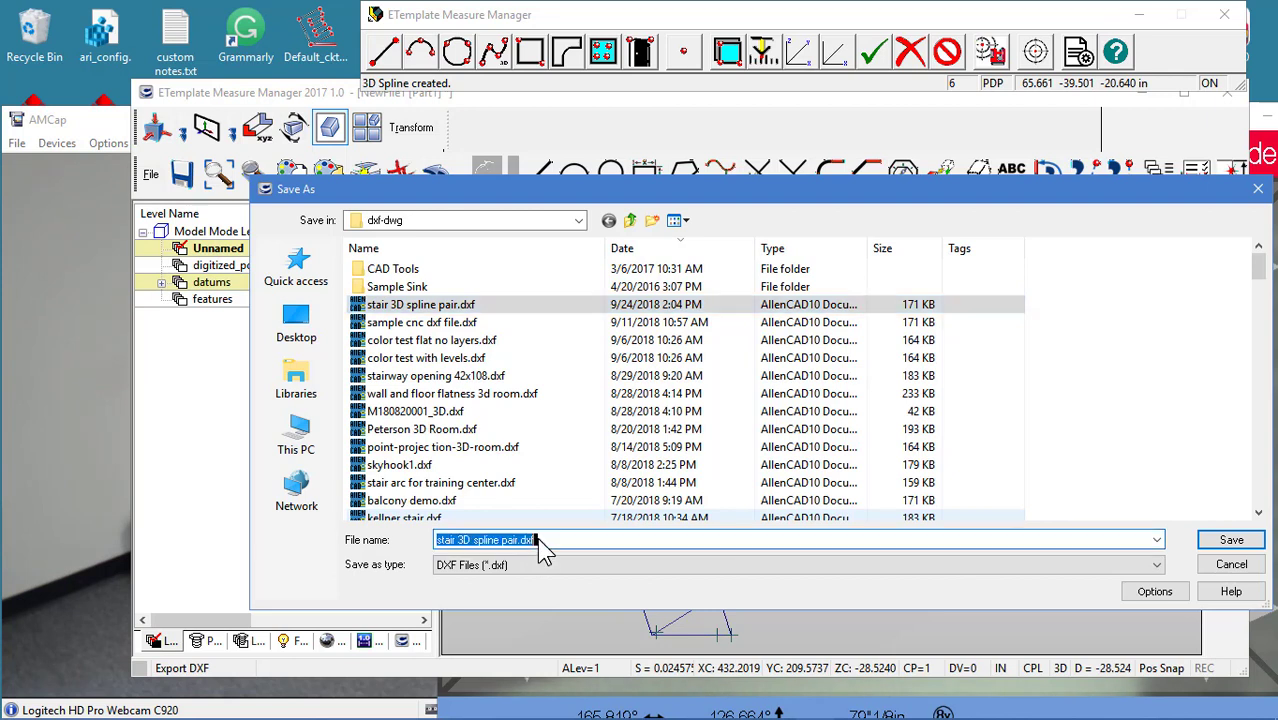
pyautogui.click(538, 548)
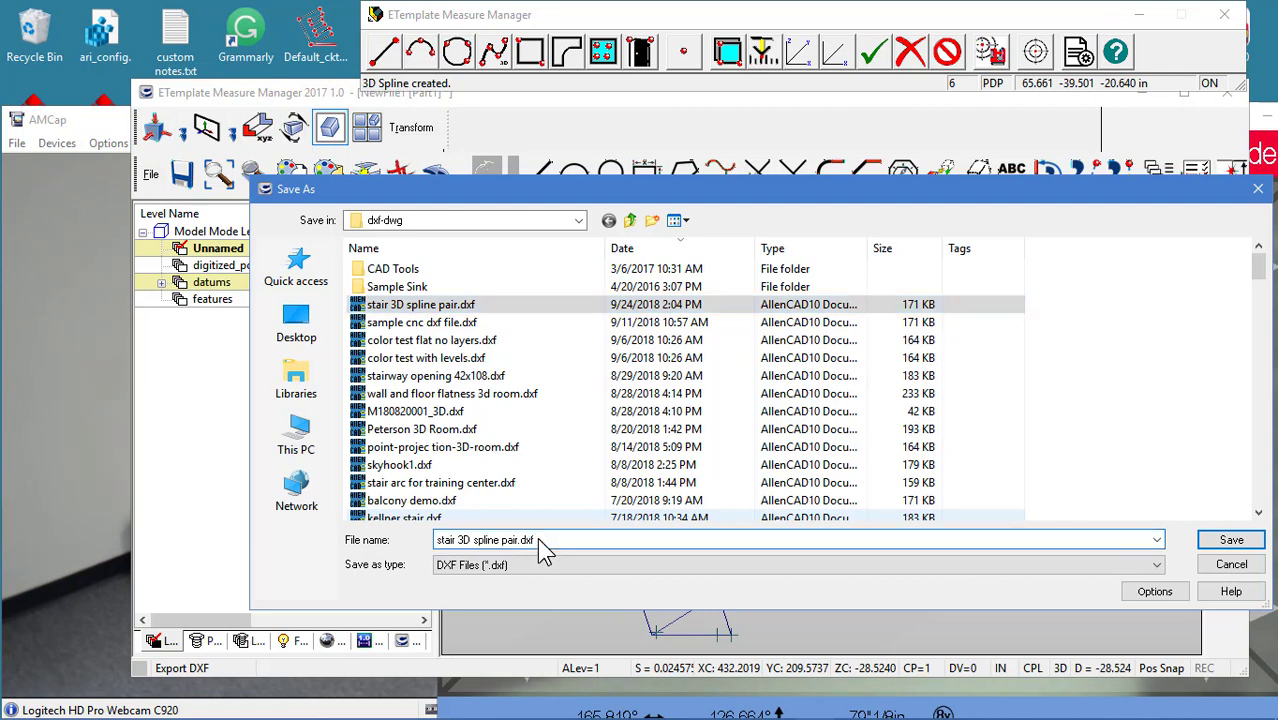
pyautogui.press('BackSpace')
pyautogui.press('BackSpace')
pyautogui.press('BackSpace')
pyautogui.write('2')
pyautogui.click(1245, 541)
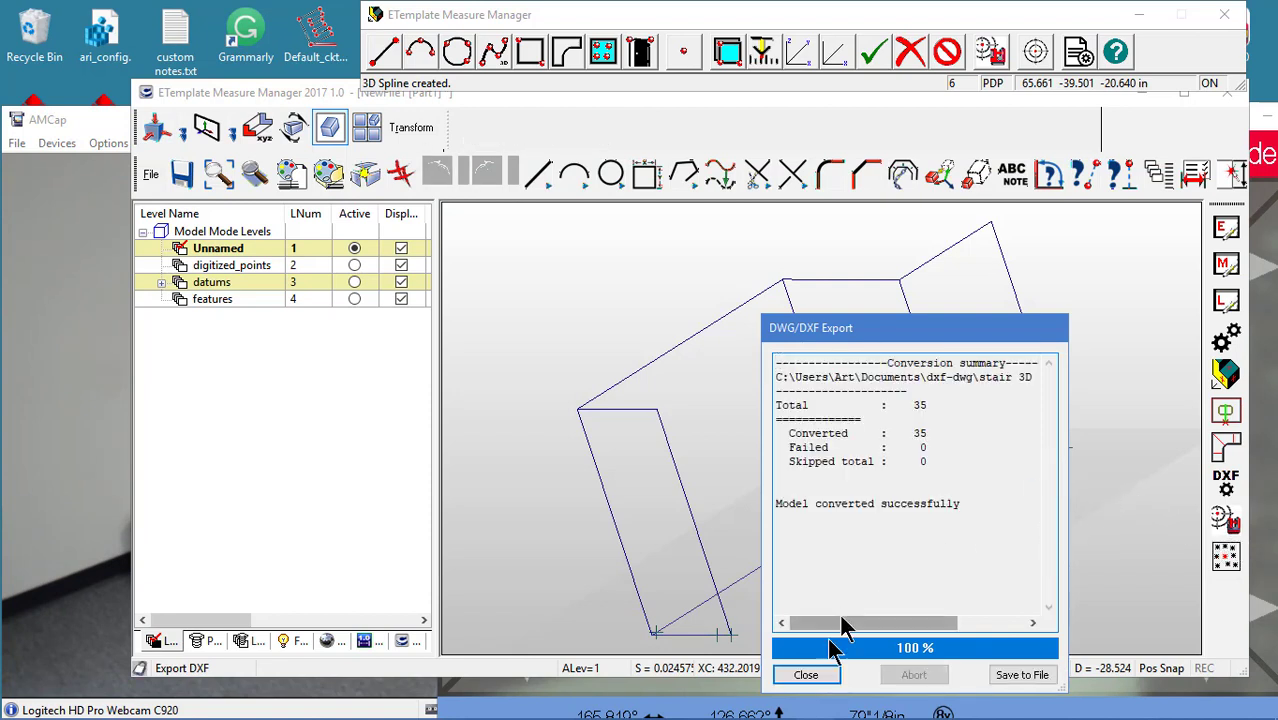
pyautogui.click(806, 675)
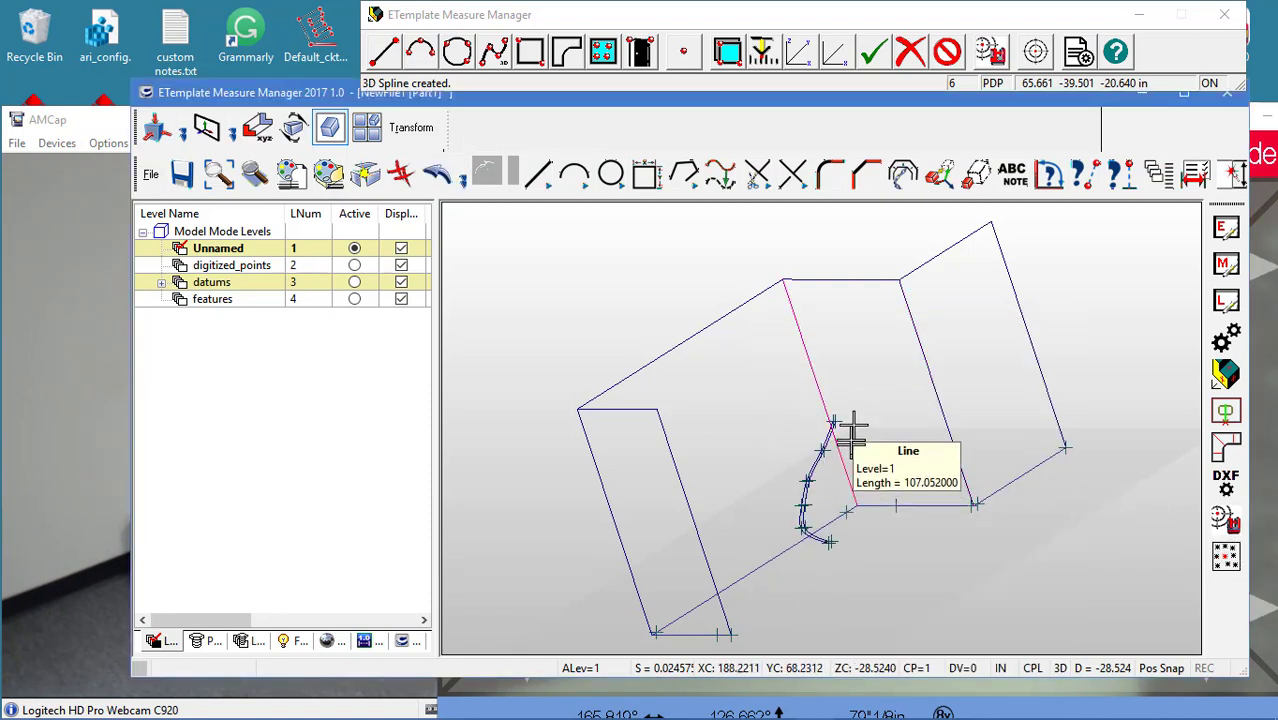